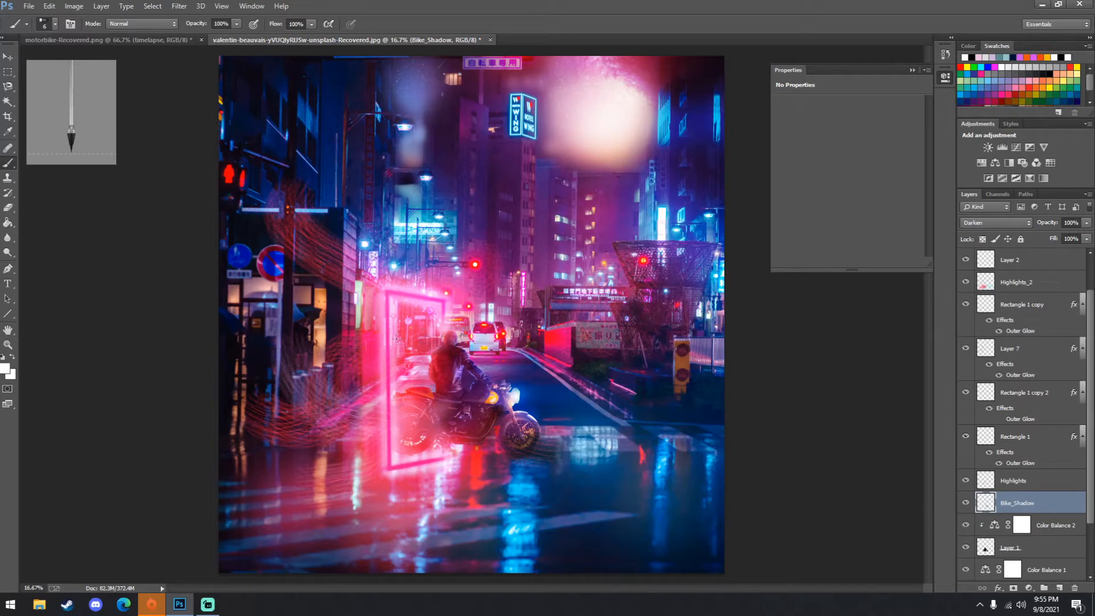
- Hide the CDHighlights, Highlights_2, Highlights and Bike_Shadow layers
scroll(1023, 310, "up", 2)
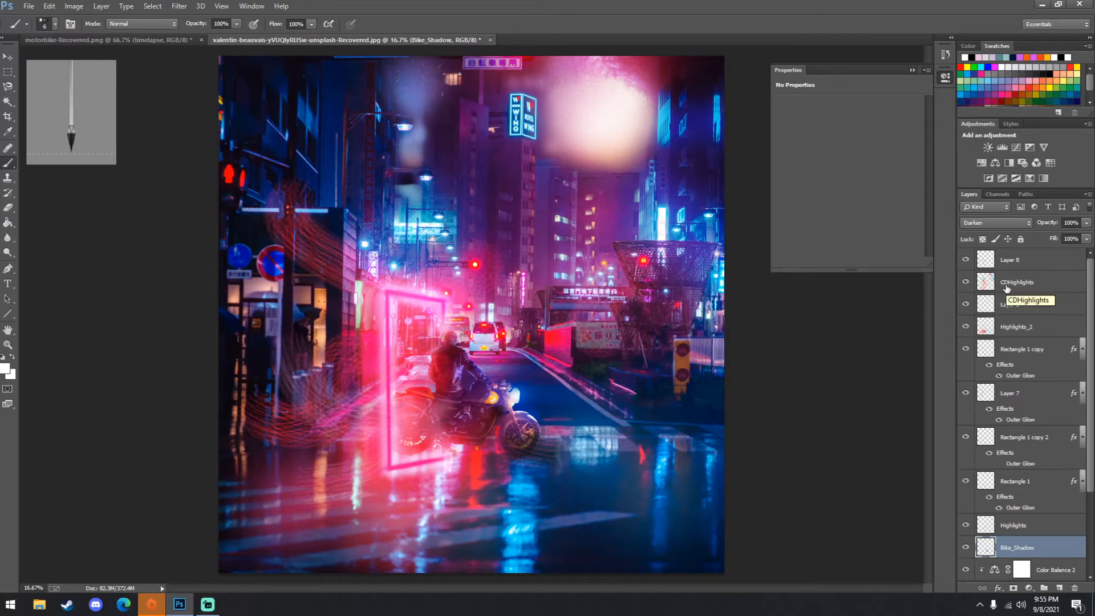
left_click(966, 282)
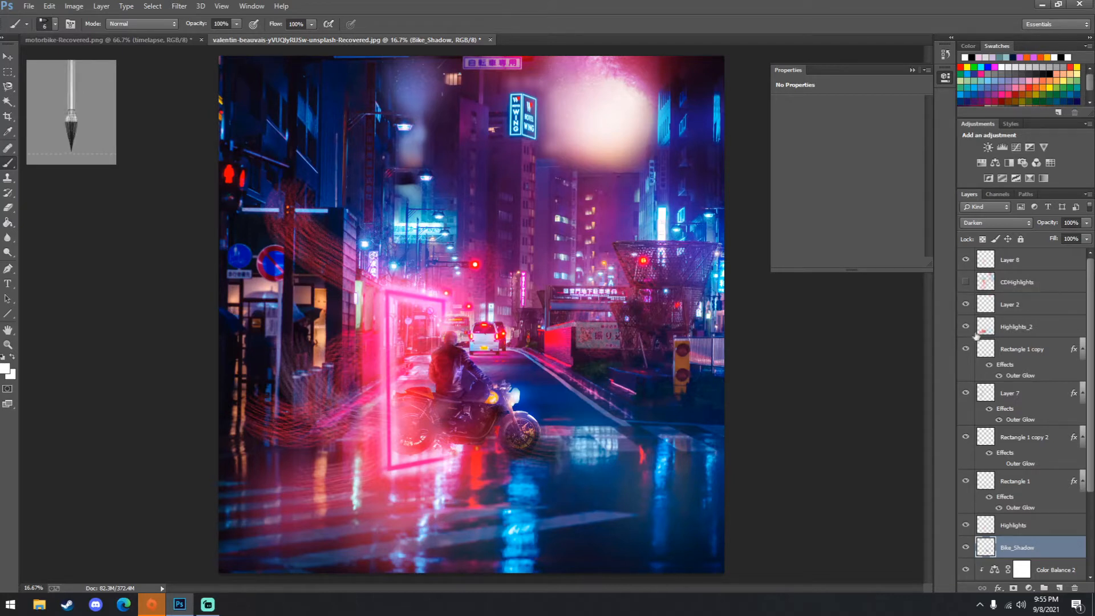
left_click(966, 327)
scroll(970, 456, "down", 2)
left_click(966, 503)
left_click(965, 481)
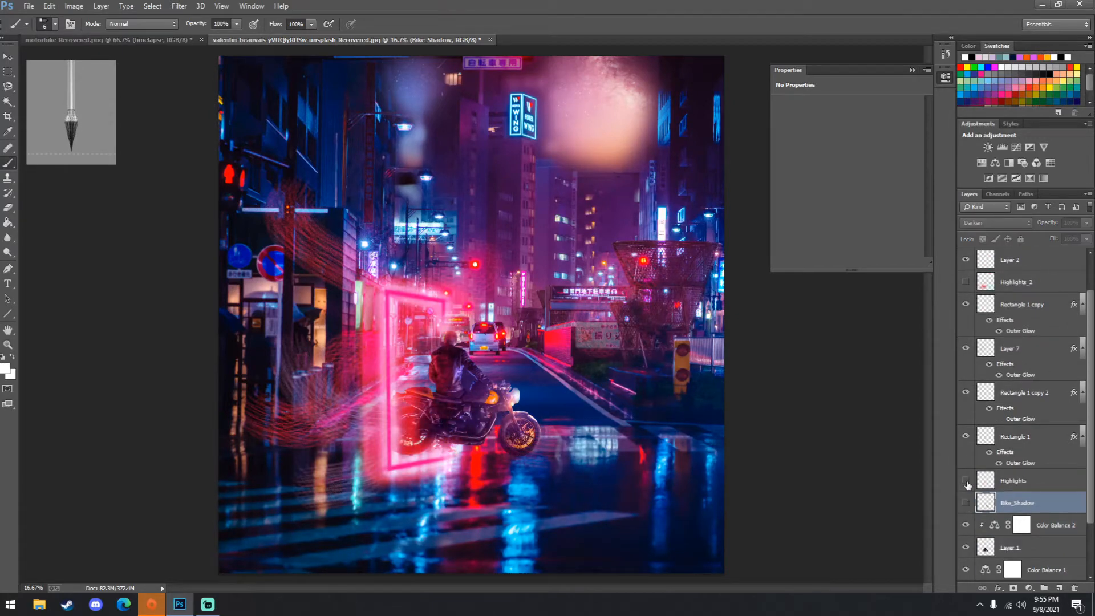
scroll(993, 489, "down", 1)
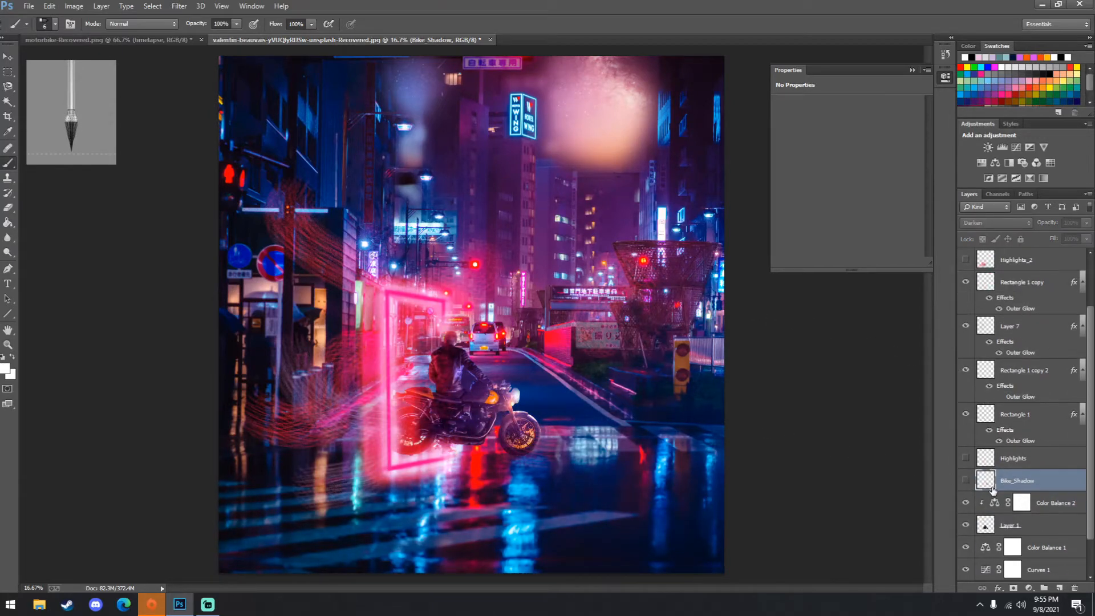
scroll(997, 508, "down", 2)
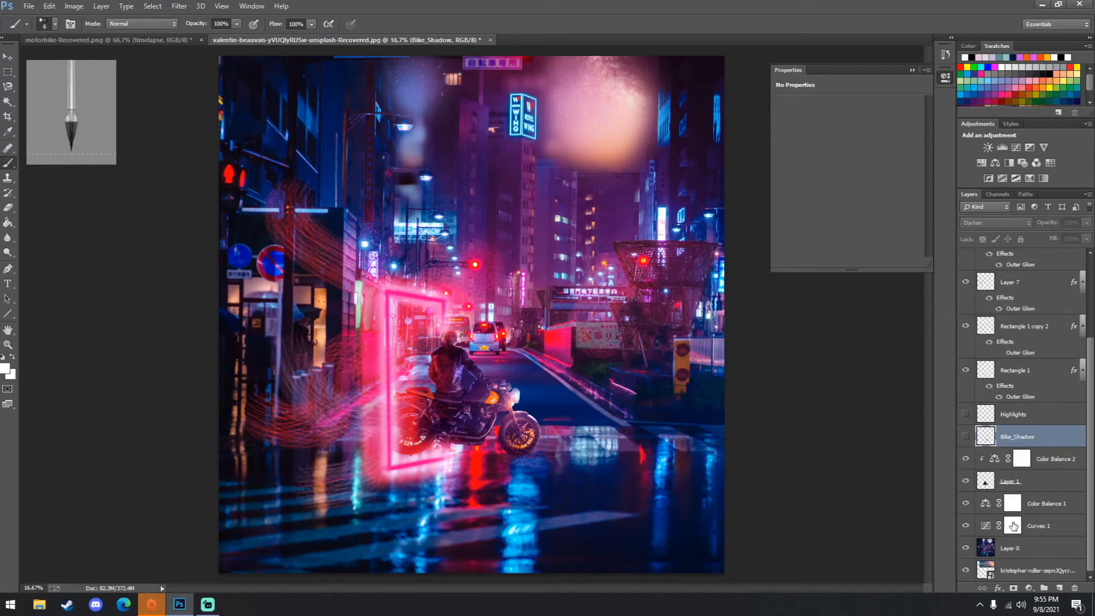
- Compare the composite with Layer 8 hidden and shown
scroll(1013, 526, "up", 5)
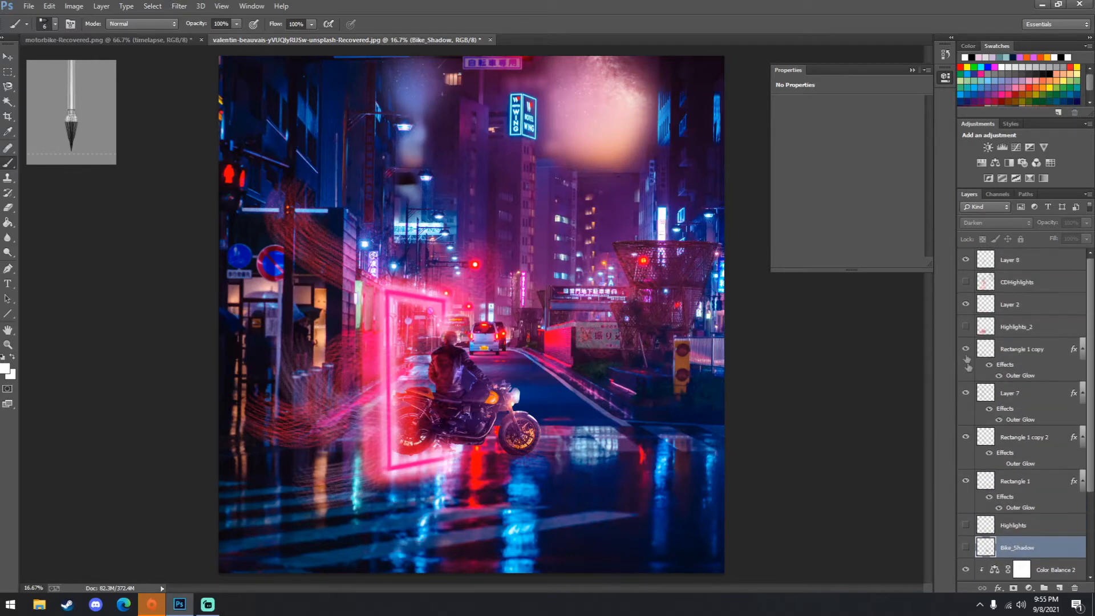
left_click(967, 260)
left_click(967, 260)
left_click(967, 260)
left_click(966, 260)
scroll(1006, 401, "down", 2)
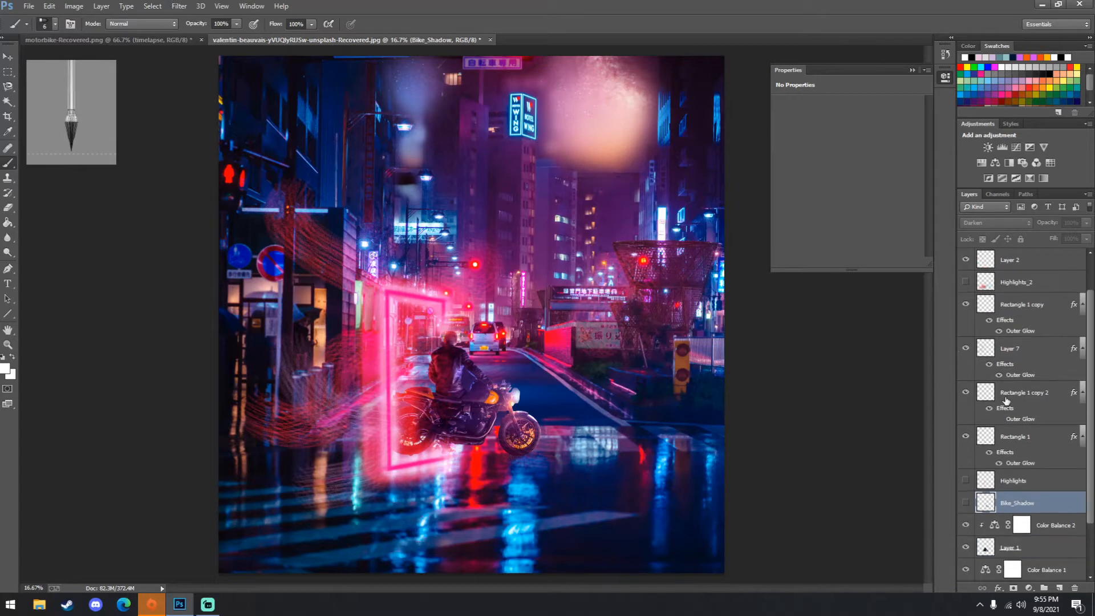
- Add a new layer named Shadow above Bike_Shadow and set its blend mode to Darken
scroll(1006, 401, "up", 2)
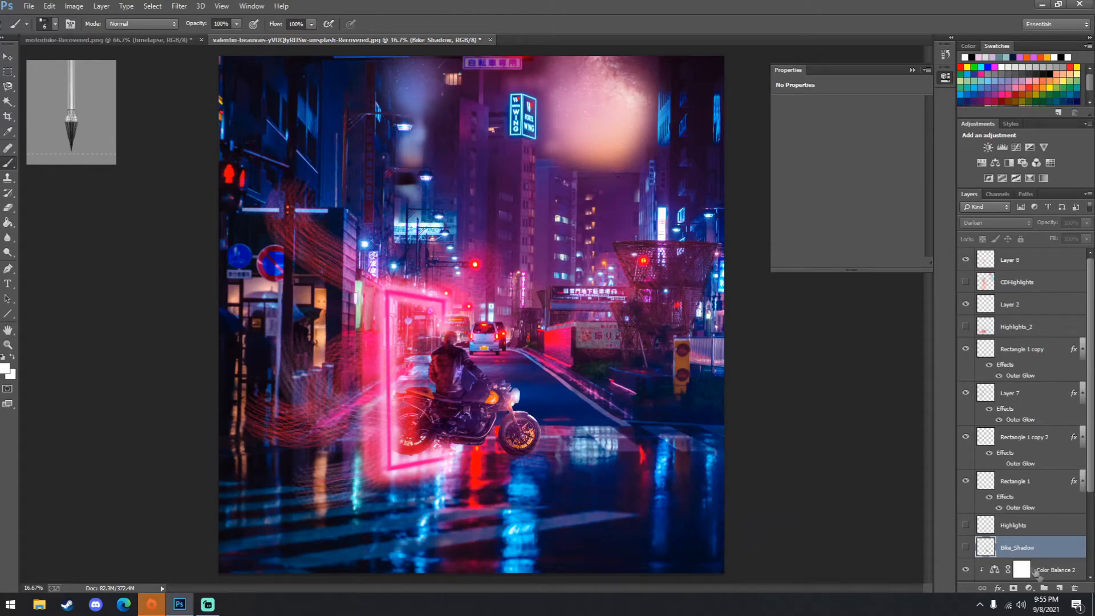
left_click(1060, 588)
double_click(1020, 550)
type("Shadow")
key("Return")
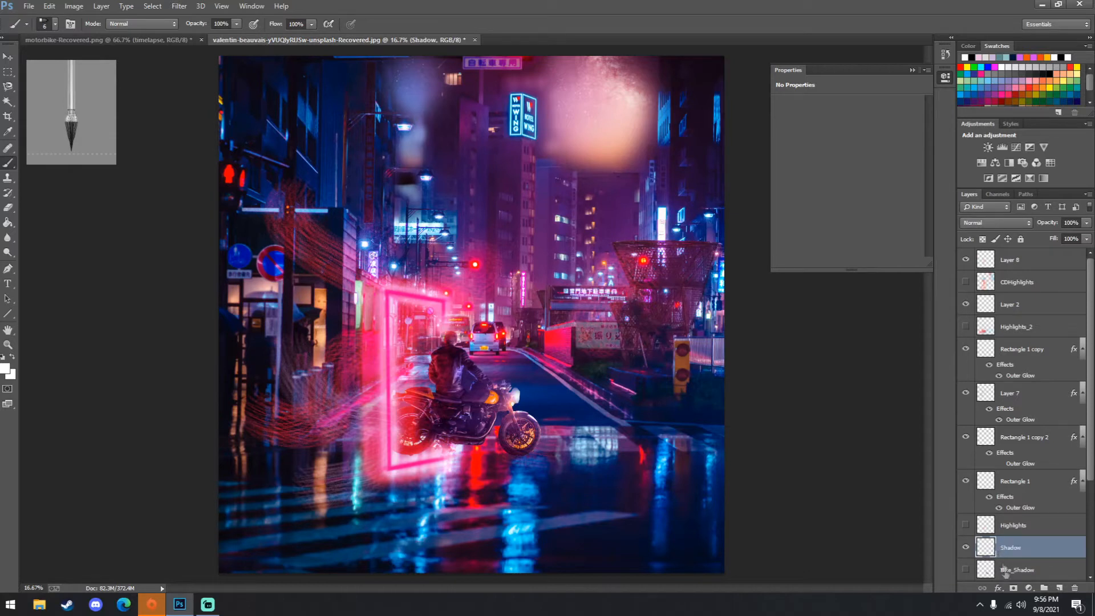
scroll(1010, 559, "down", 1)
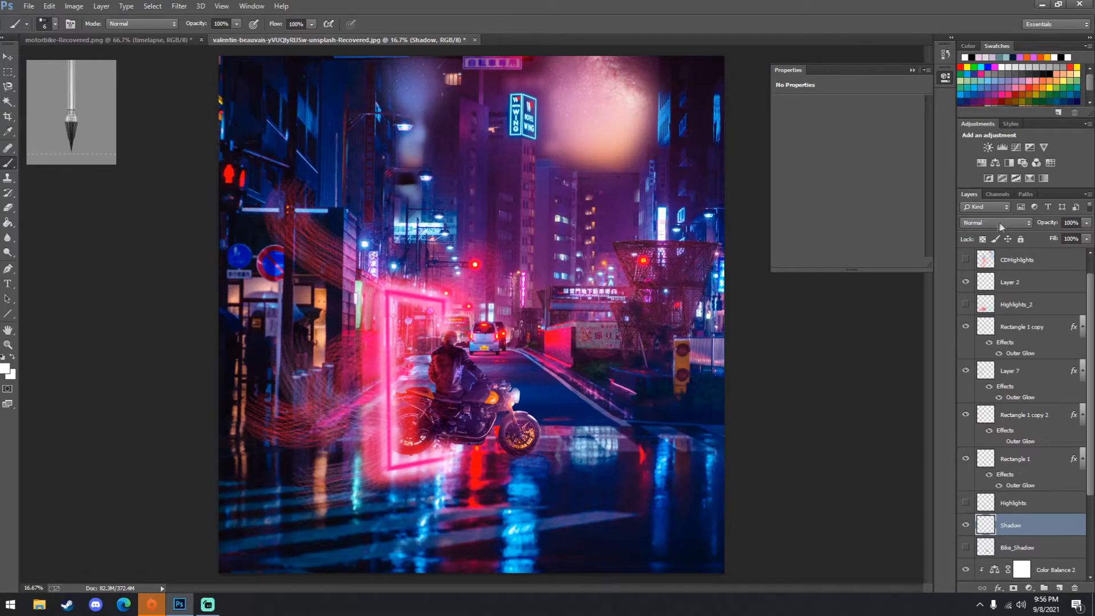
left_click(979, 223)
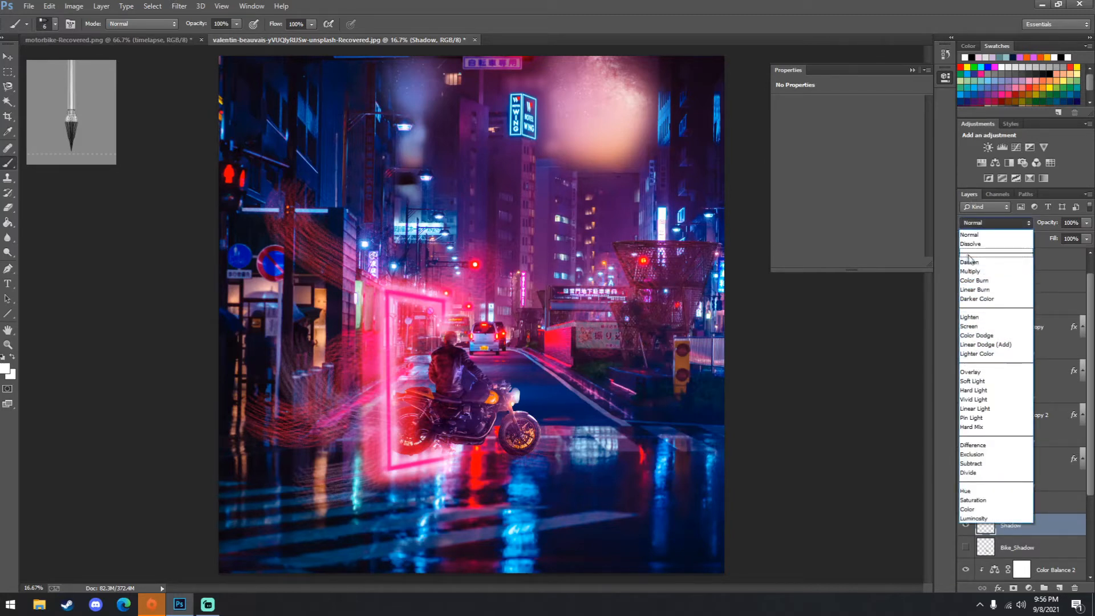
left_click(983, 264)
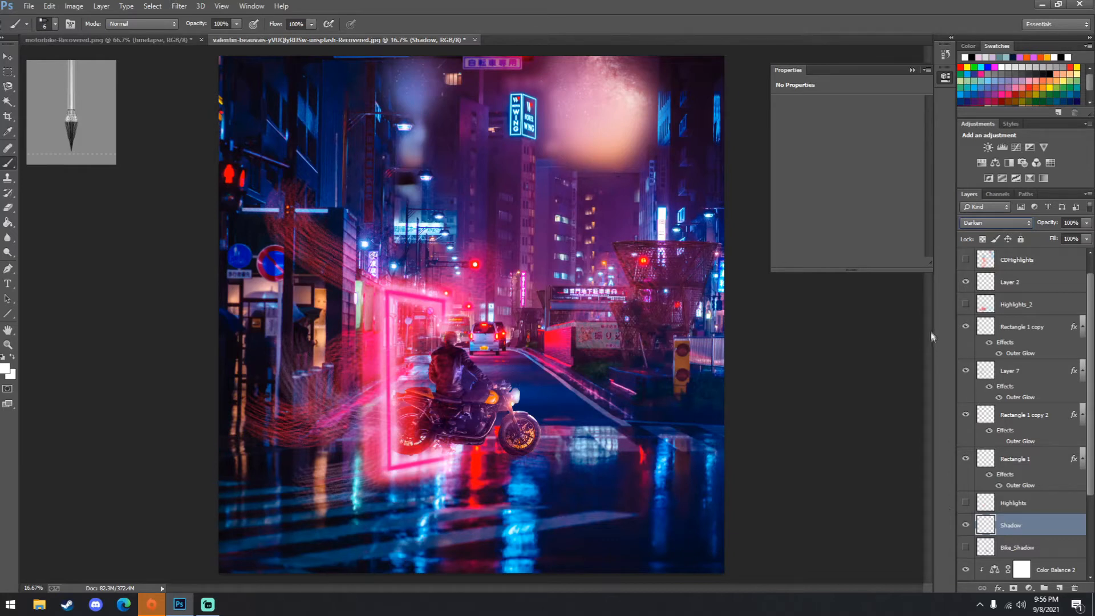
- Set the foreground colour to black and give the Brush tool a soft round tip with 25% flow
left_click(970, 47)
left_click(989, 47)
left_click(1052, 70)
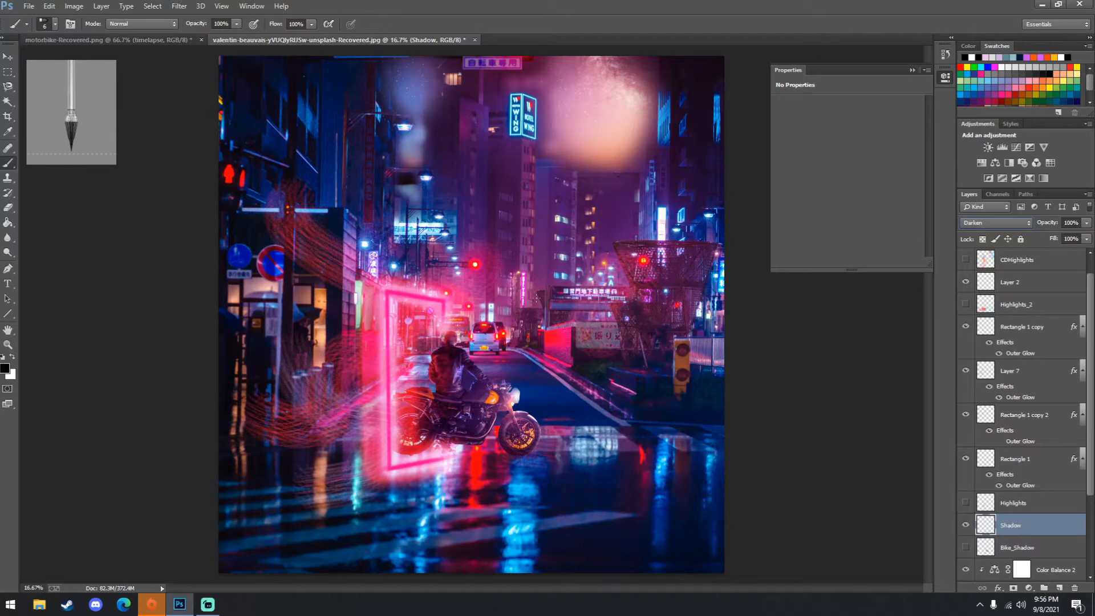
key("bracketleft")
right_click(11, 167)
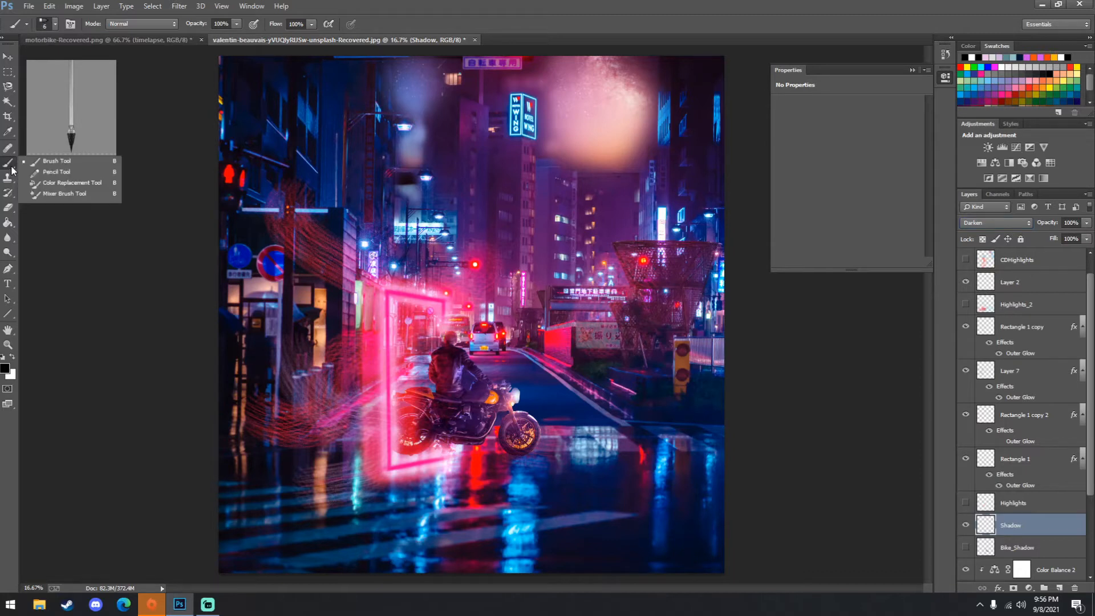
left_click(58, 160)
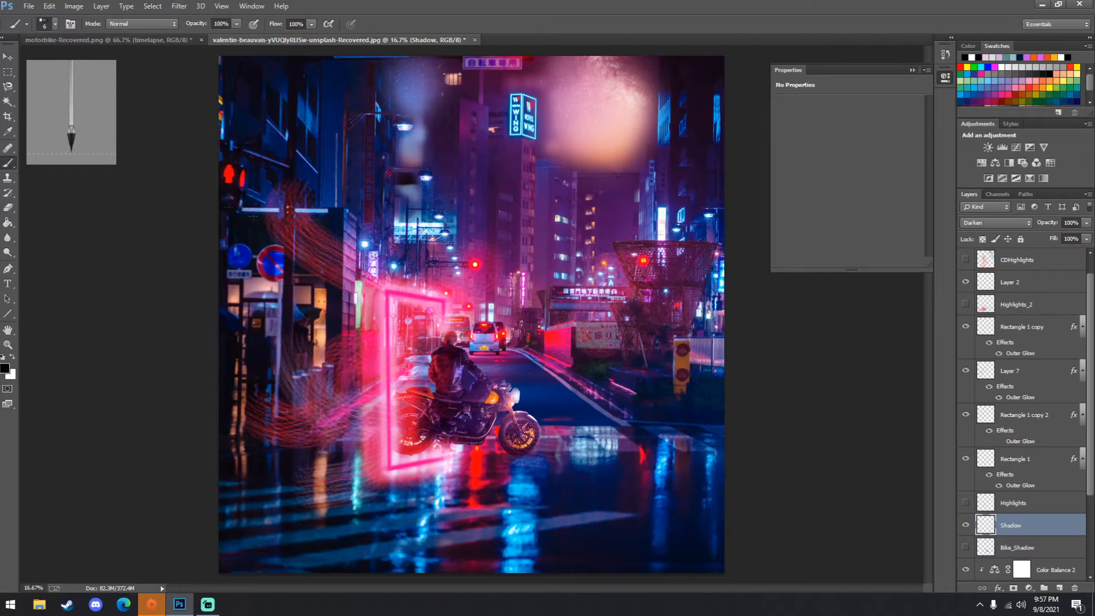
left_click(55, 25)
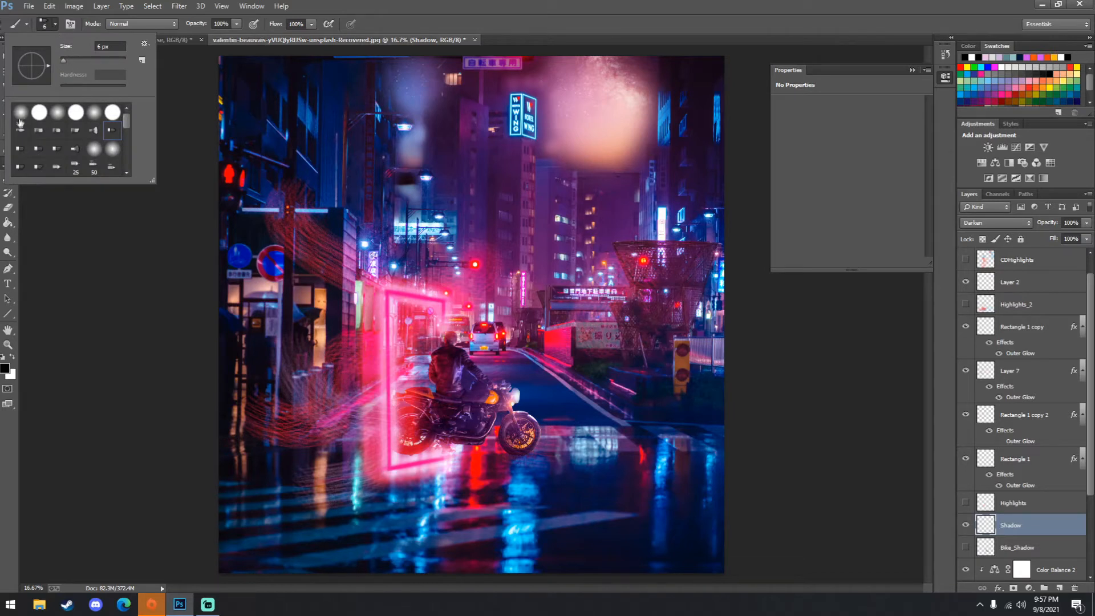
left_click(21, 113)
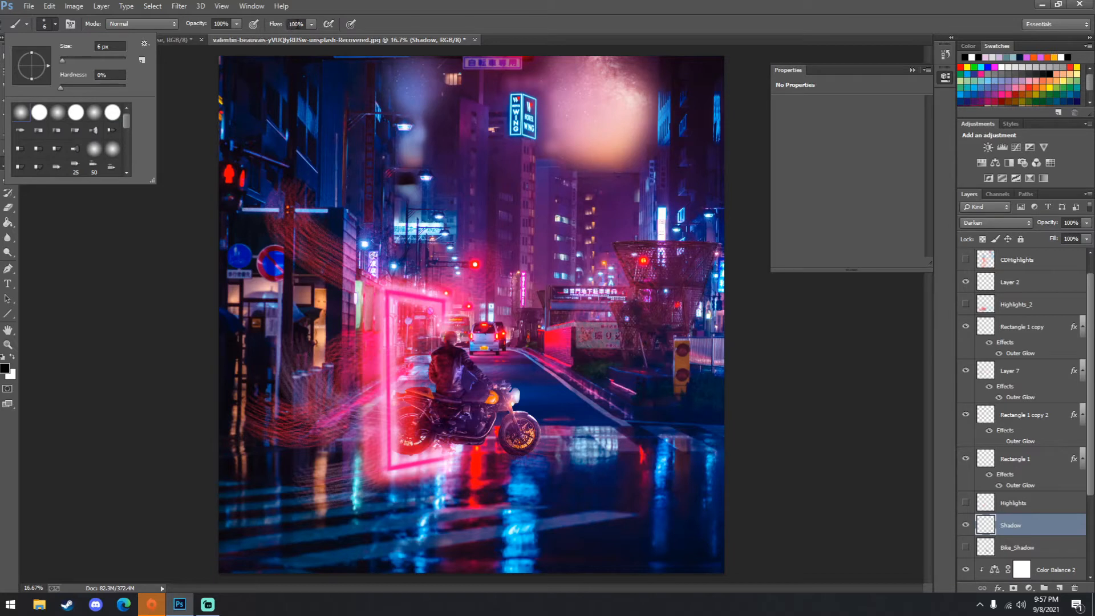
left_click(294, 24)
type("25")
key("Return")
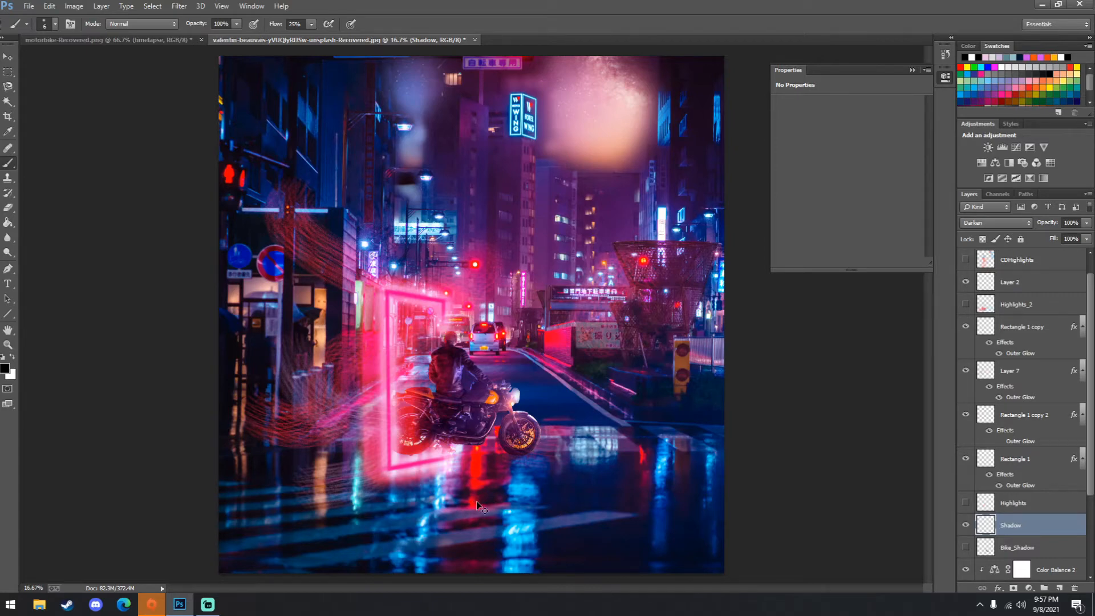
- Paint a soft black shadow under the motorcycle's front wheel with the brush enlarged to 80 px
key("ctrl+plus")
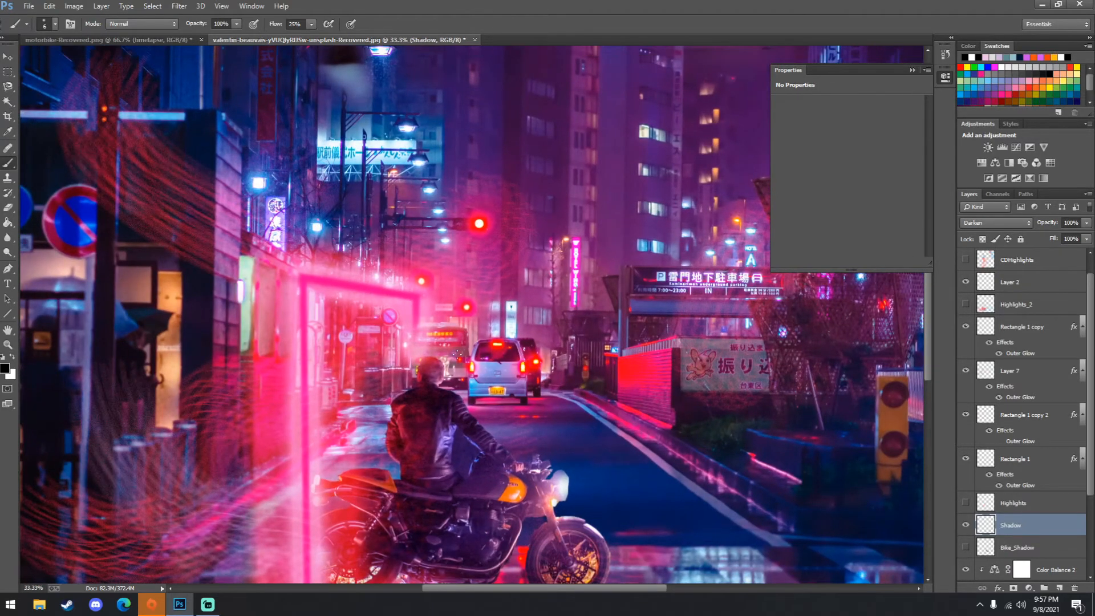
scroll(476, 313, "down", 4)
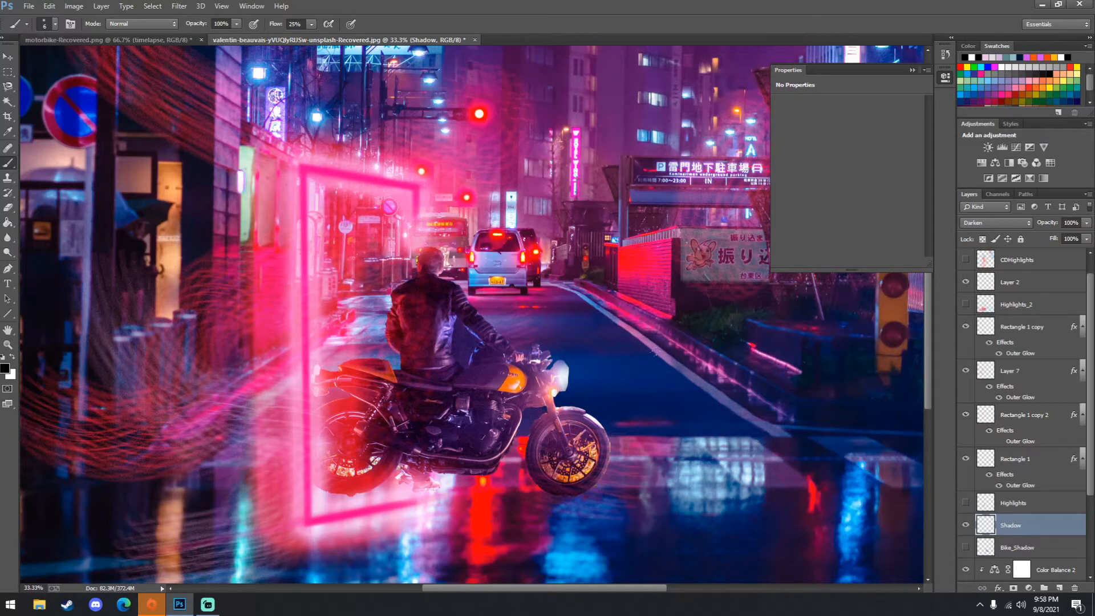
key("bracketright")
key("bracketright")
key("bracketright")
key("bracketright")
key("bracketright")
key("bracketright")
key("bracketright")
key("bracketright")
key("bracketright")
key("bracketright")
key("bracketright")
key("bracketright")
key("bracketright")
key("bracketright")
key("bracketright")
key("bracketright")
key("bracketright")
key("bracketright")
key("bracketleft")
key("bracketleft")
key("bracketleft")
key("bracketleft")
key("bracketleft")
key("bracketleft")
key("bracketleft")
key("ctrl+plus")
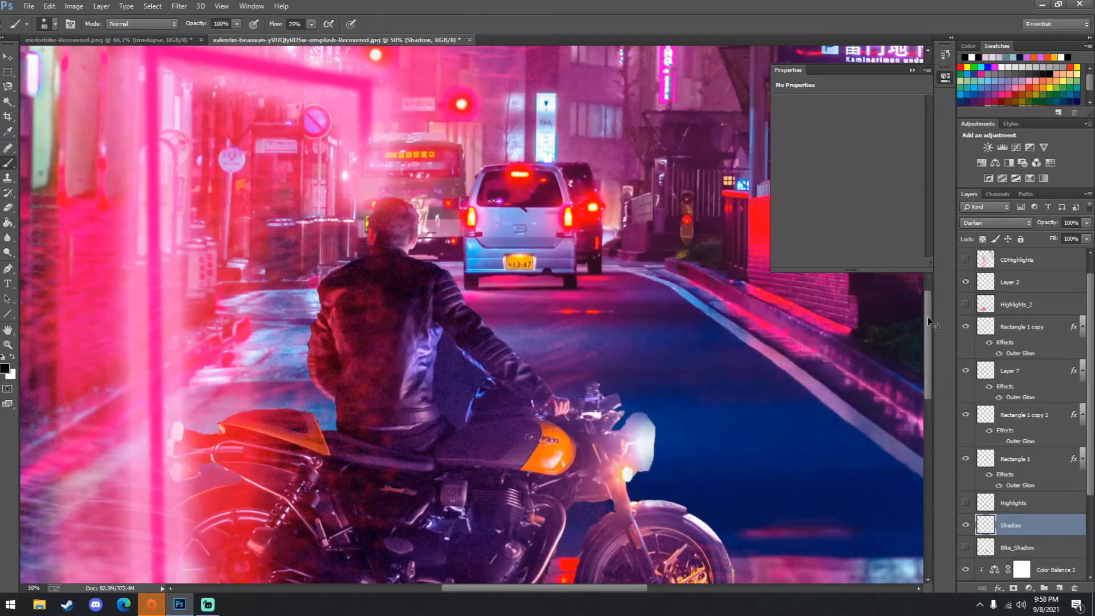
left_click_drag(929, 321, 931, 362)
key("ctrl+plus")
scroll(662, 422, "down", 2)
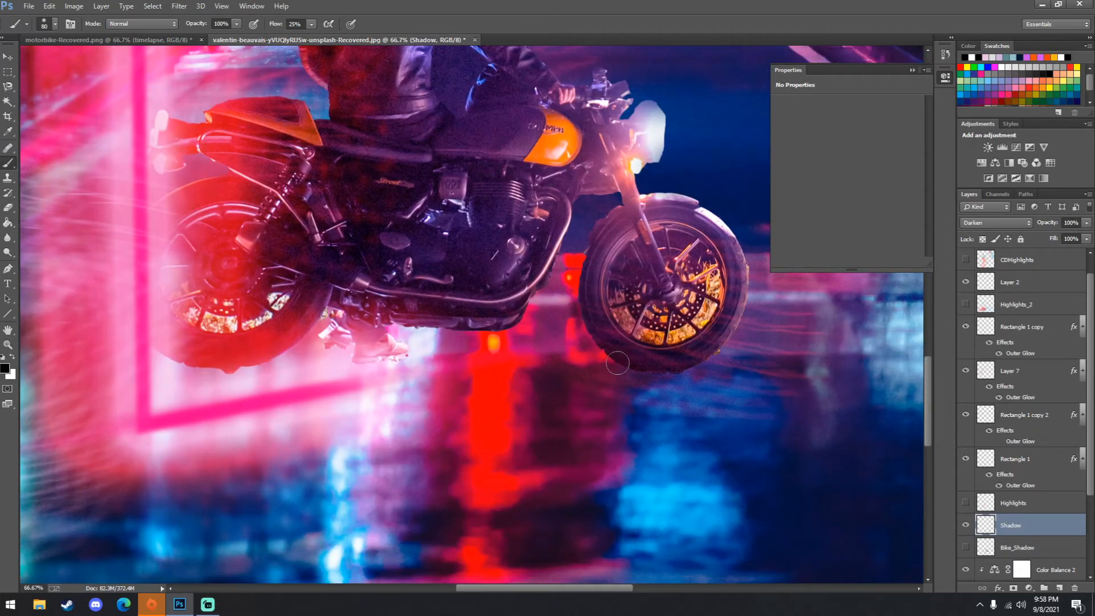
mouse_move(609, 354)
left_mouse_down()
mouse_move(649, 367)
mouse_move(704, 352)
mouse_move(572, 384)
mouse_move(606, 364)
mouse_move(678, 377)
mouse_move(708, 359)
mouse_move(630, 378)
mouse_move(598, 350)
mouse_move(723, 350)
left_mouse_up()
- Deepen the shadow around the lower part of the front wheel with a larger soft brush, starting at 100 px
scroll(723, 350, "down", 1)
scroll(722, 350, "up", 1)
key("ctrl+minus")
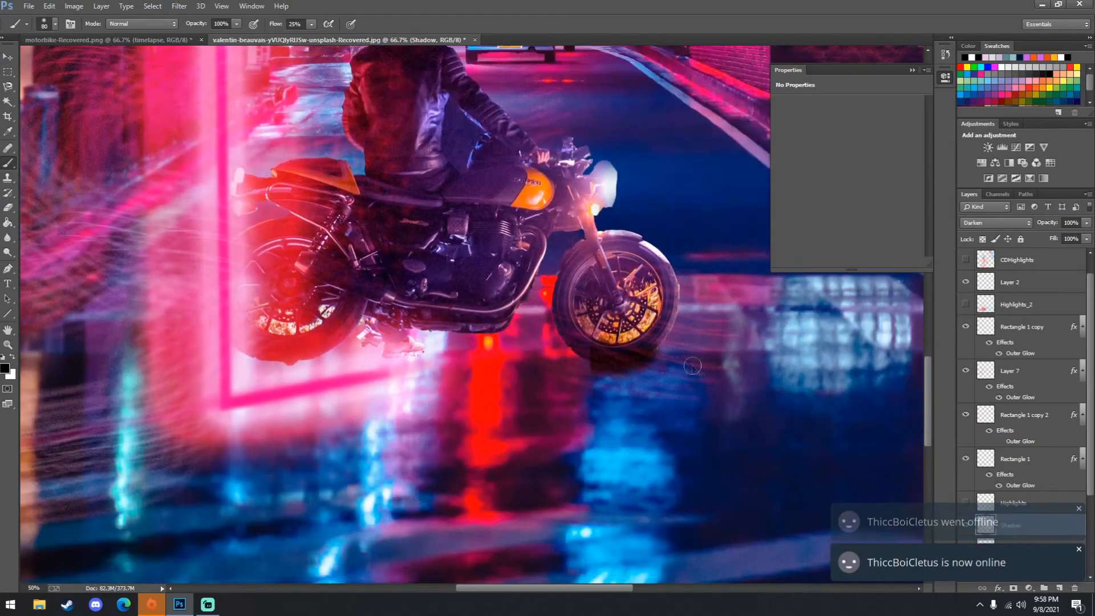
key("bracketright")
key("bracketright")
key("bracketright")
key("bracketright")
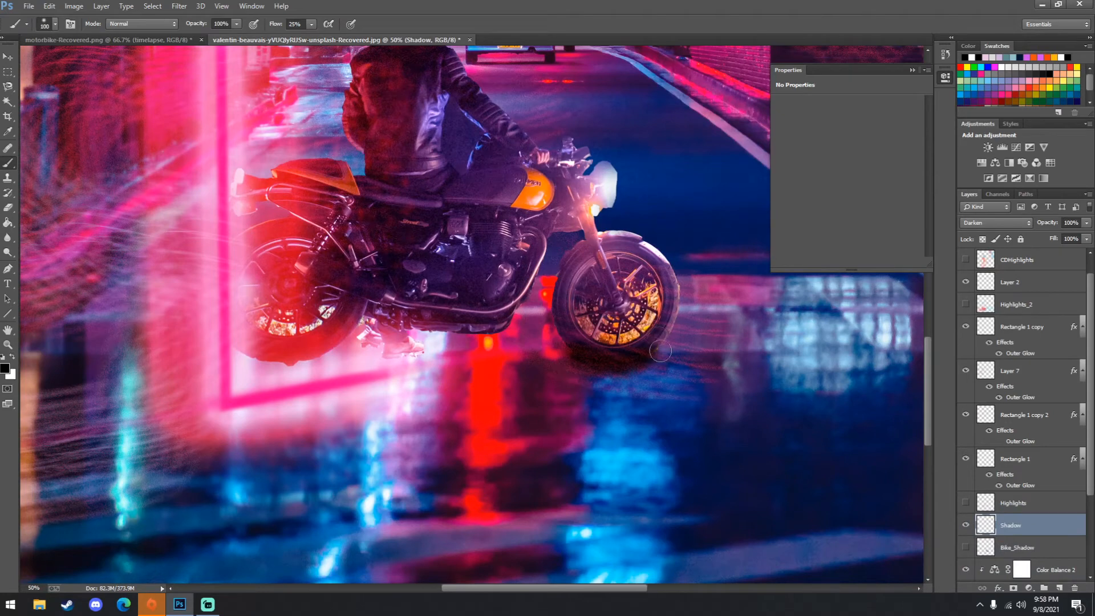
mouse_move(664, 356)
left_mouse_down()
mouse_move(696, 340)
mouse_move(679, 329)
mouse_move(645, 329)
left_mouse_up()
key("bracketright")
key("bracketright")
key("bracketright")
key("bracketright")
mouse_move(635, 333)
left_mouse_down()
mouse_move(597, 334)
mouse_move(579, 316)
mouse_move(625, 331)
mouse_move(611, 311)
mouse_move(594, 317)
mouse_move(647, 334)
mouse_move(628, 332)
left_mouse_up()
- Darken the motorcycle's engine area with a soft black stroke, and reduce the brush to 50 px
key("bracketleft")
mouse_move(535, 245)
left_mouse_down()
mouse_move(522, 274)
mouse_move(485, 293)
left_mouse_up()
key("bracketleft")
key("bracketleft")
key("bracketleft")
key("bracketleft")
key("bracketleft")
key("bracketleft")
key("bracketleft")
key("bracketleft")
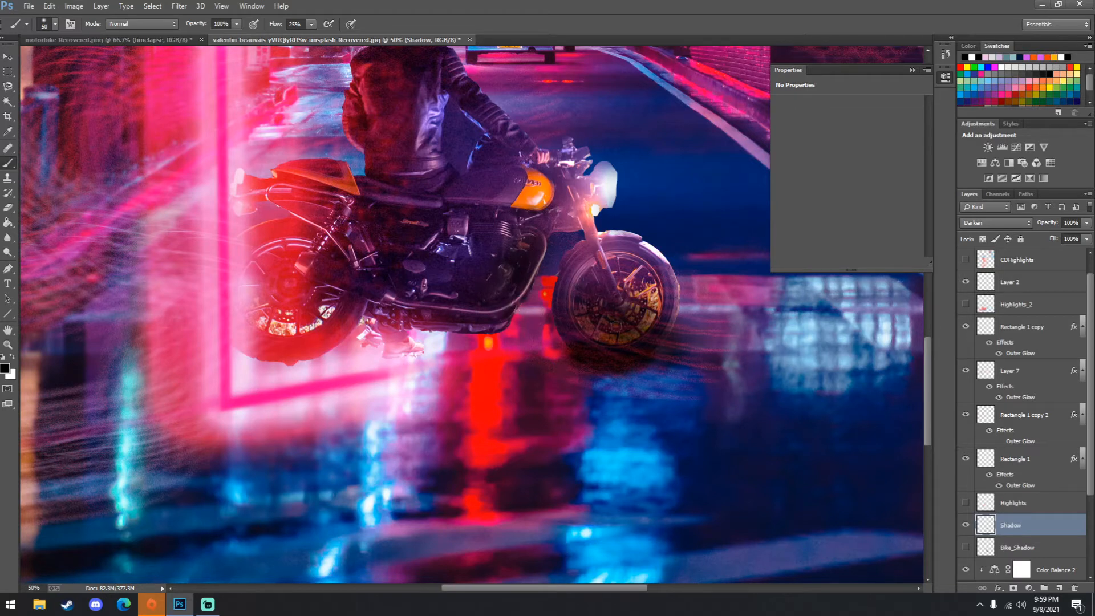
- Switch to the Eraser with a soft round tip and reduce its size below 600 px
scroll(573, 359, "down", 2)
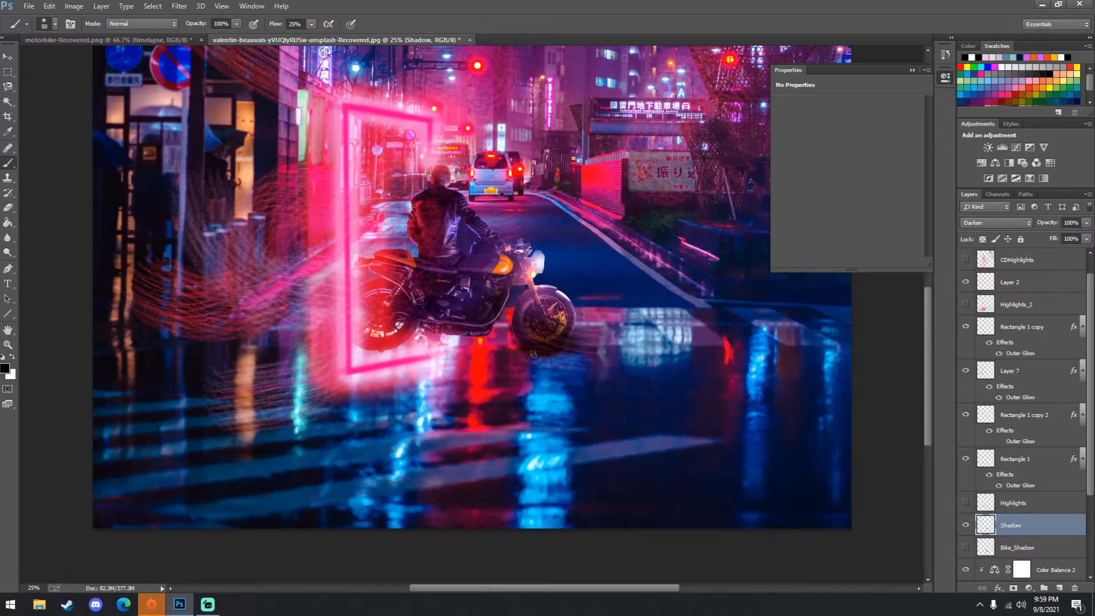
key("e")
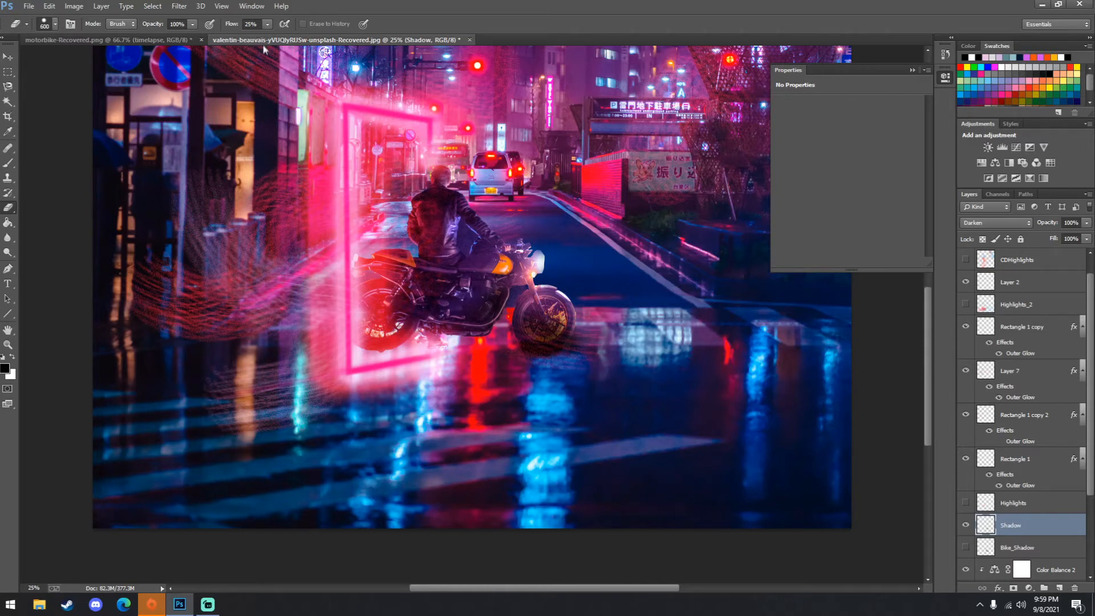
left_click(50, 25)
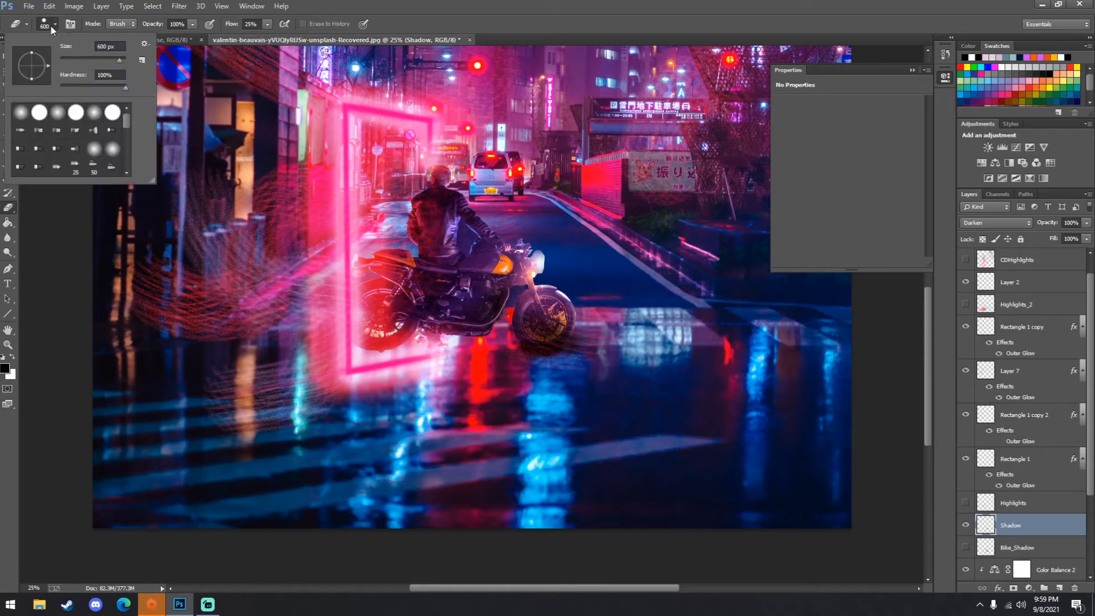
double_click(28, 113)
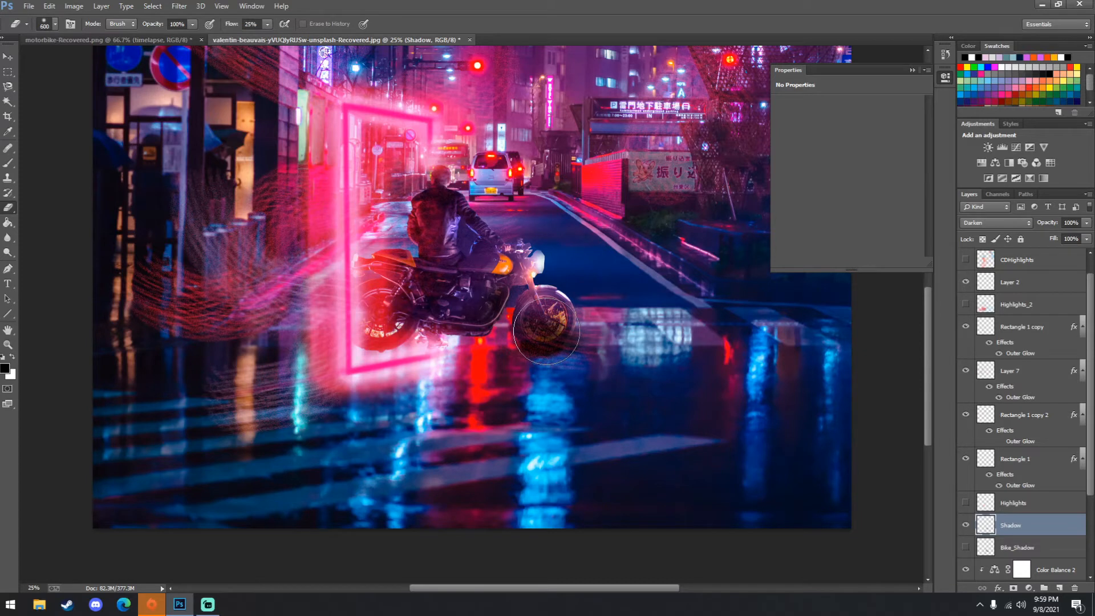
key("bracketleft")
key("bracketleft")
key("bracketleft")
- Brush more soft black shadow across the ground at the base of the front wheel with a 175 px tip
left_click(9, 164)
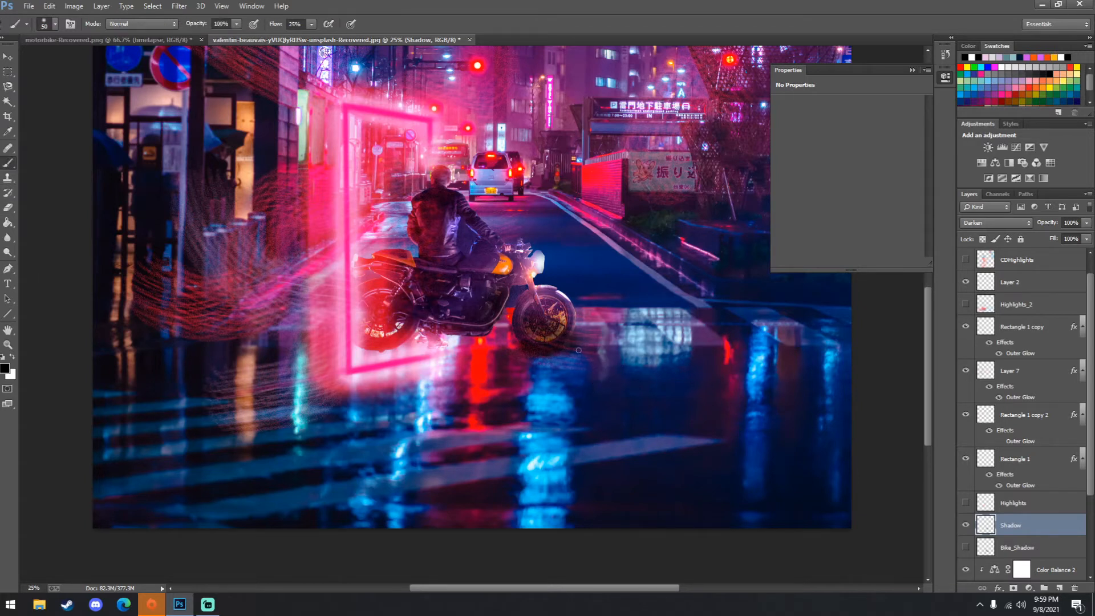
key("bracketright")
mouse_move(602, 345)
left_mouse_down()
mouse_move(581, 337)
mouse_move(595, 338)
mouse_move(538, 359)
mouse_move(568, 353)
mouse_move(504, 337)
left_mouse_up()
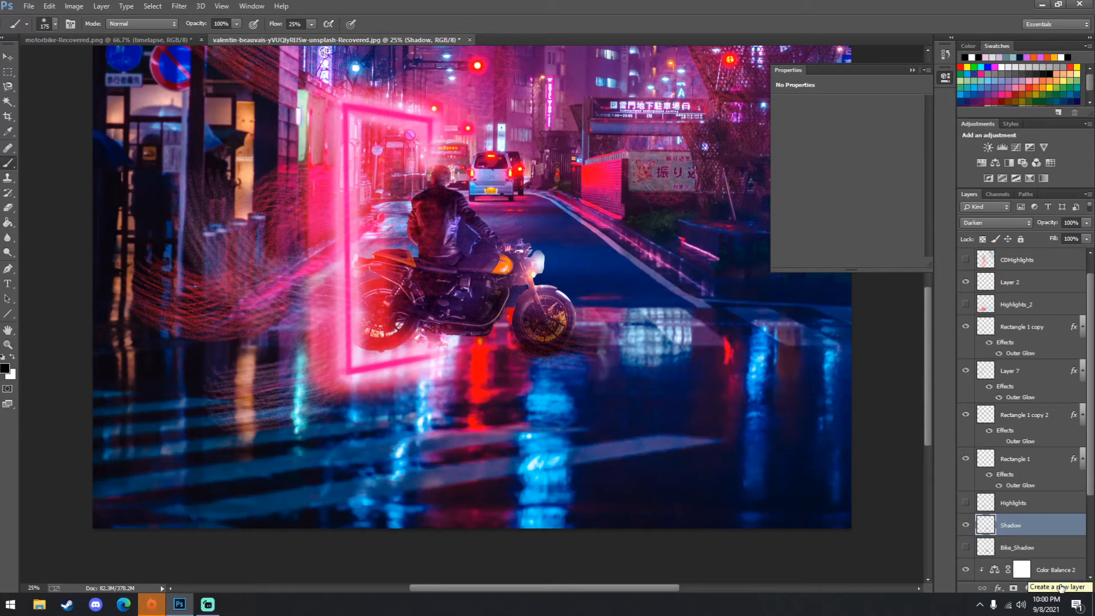
- Add a new layer named Highlights_Tut above the Shadow layer
left_click(1060, 588)
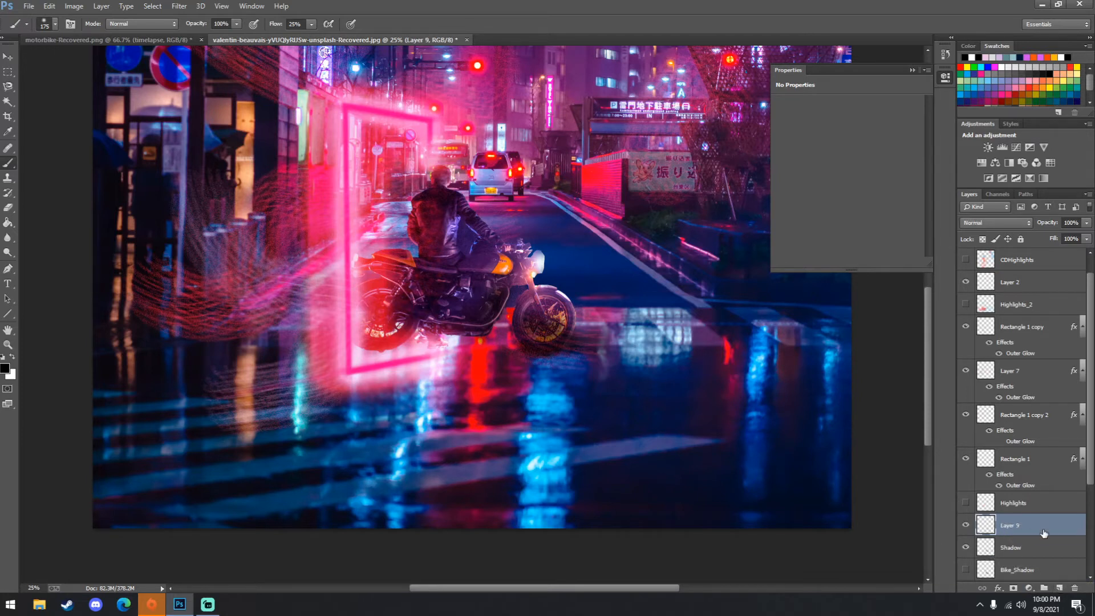
double_click(1018, 527)
type("Highlights_Tut")
key("Return")
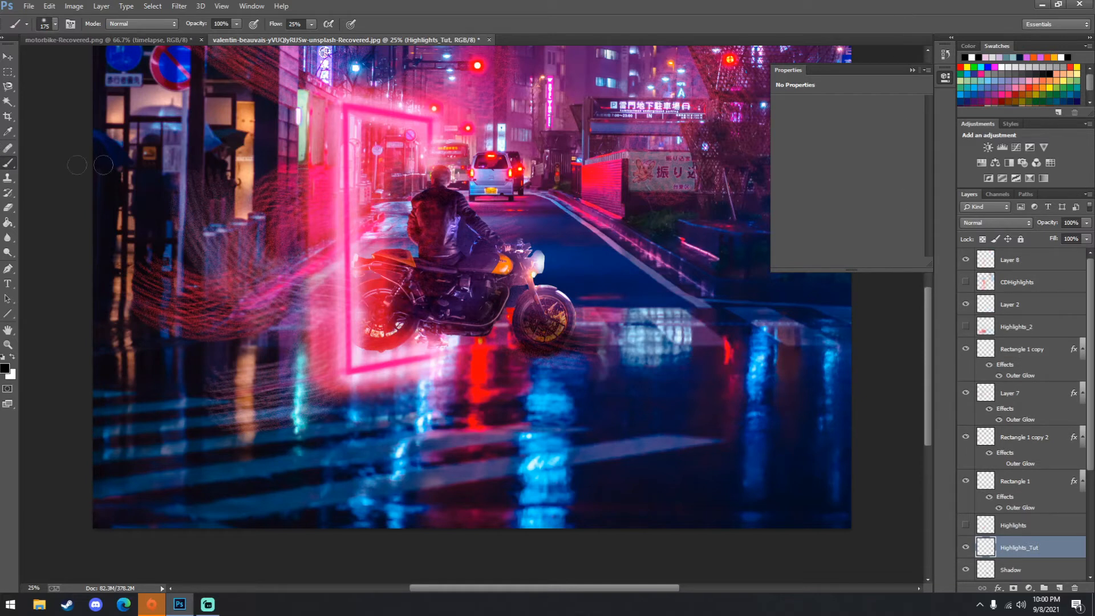
- Sample the pink of the neon frame beside the rear wheel as the colour for the Brush tool
key("i")
left_click(354, 299)
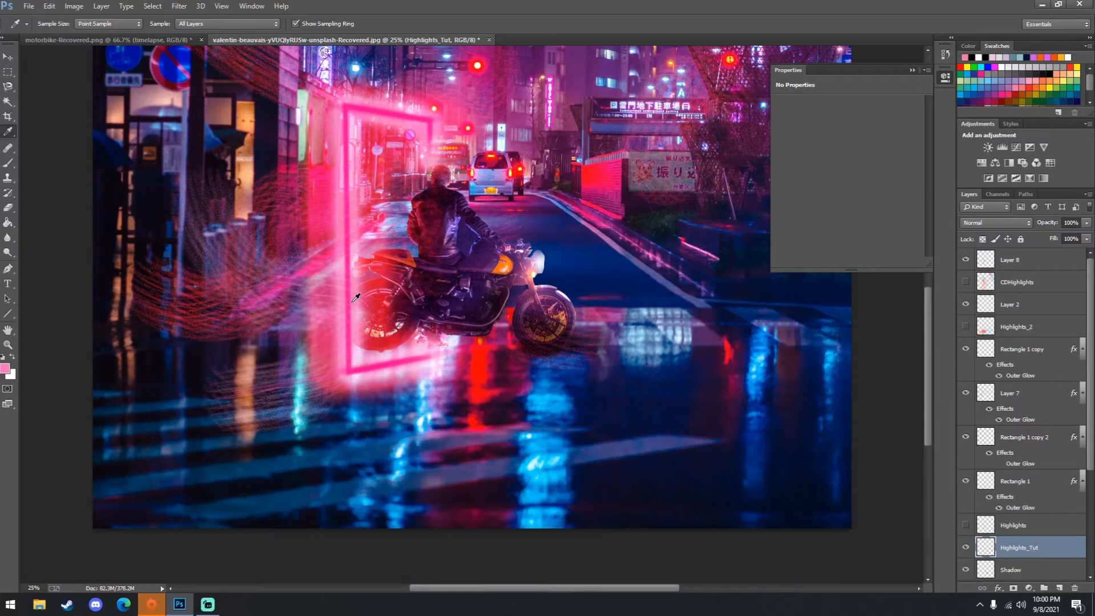
key("b")
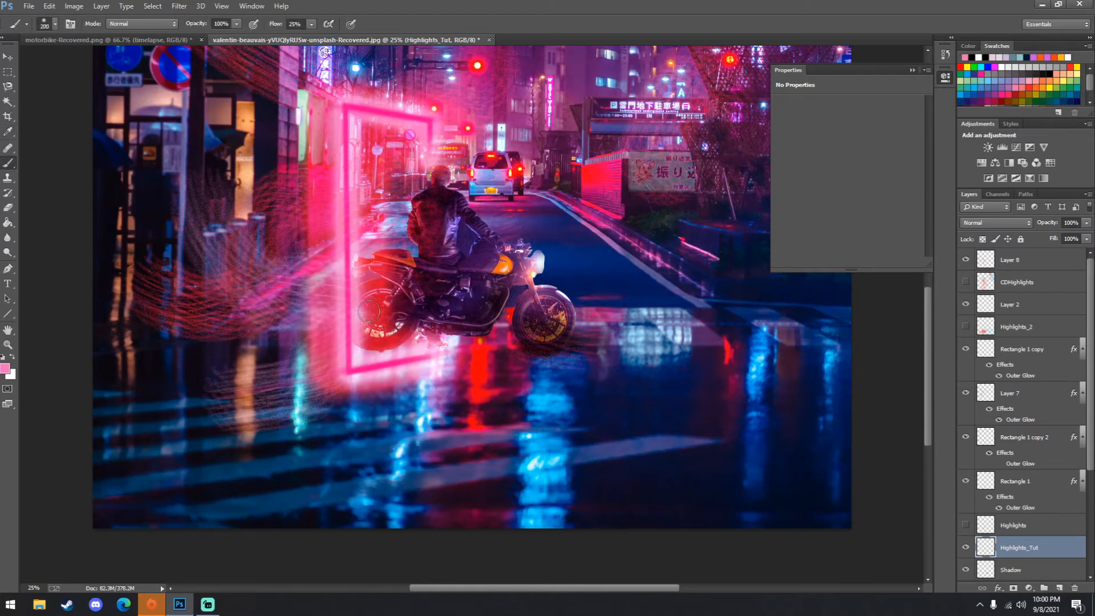
- Enlarge the brush and paint a soft pink highlight over the motorcycle's rear wheel on the Highlights_Tut layer
key("bracketright")
key("bracketright")
key("bracketright")
left_click(371, 338)
left_click(391, 336)
key("bracketleft")
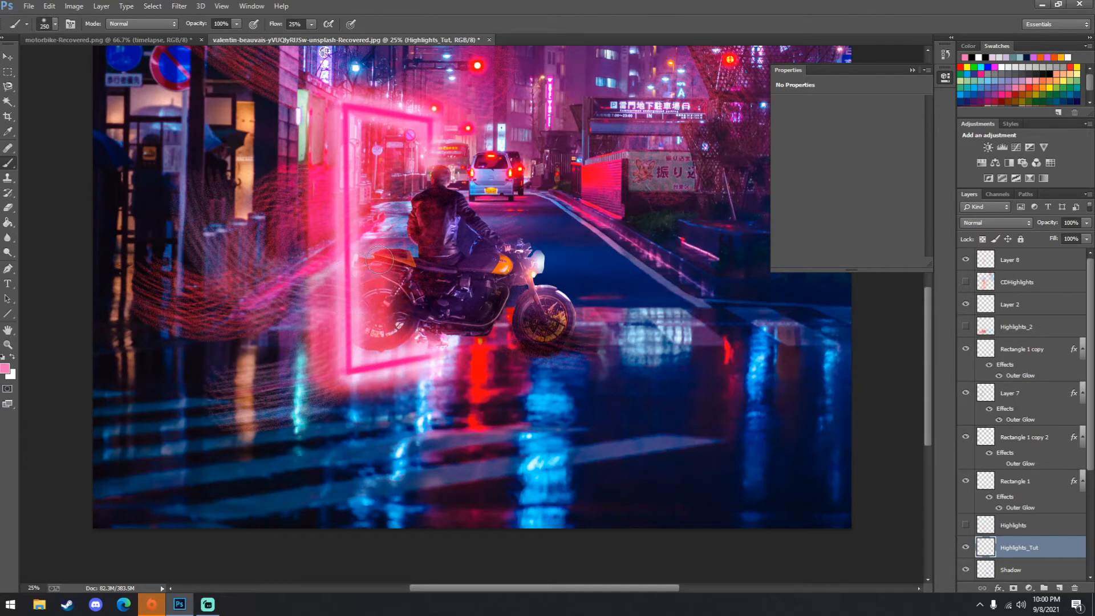
- Brush finer pink highlights onto the rider's back with a 90 px tip
key("bracketleft")
key("bracketleft")
key("bracketleft")
key("bracketleft")
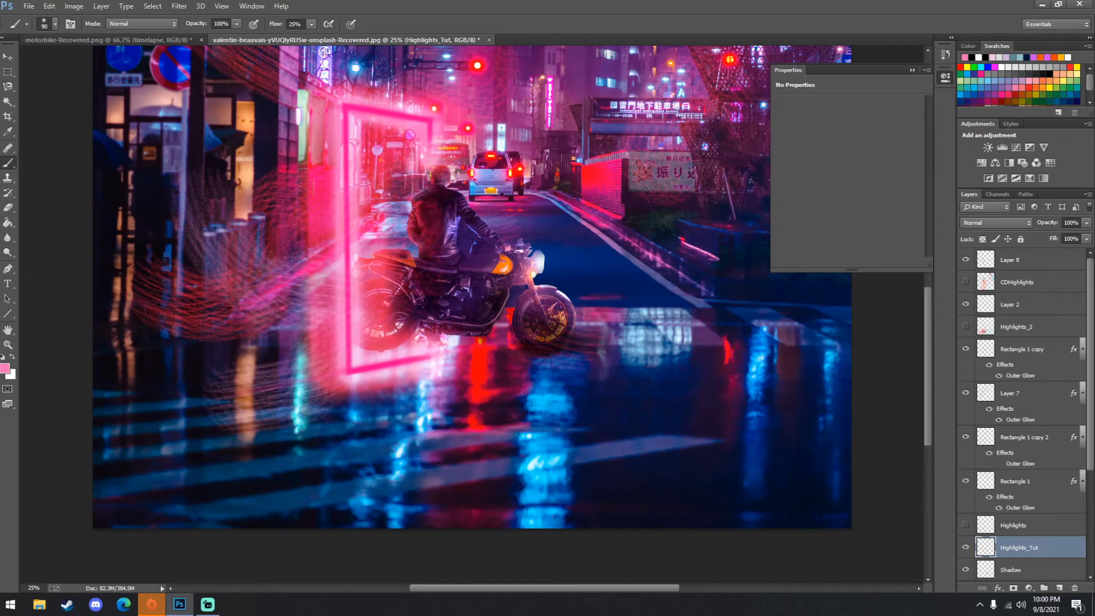
key("ctrl+minus")
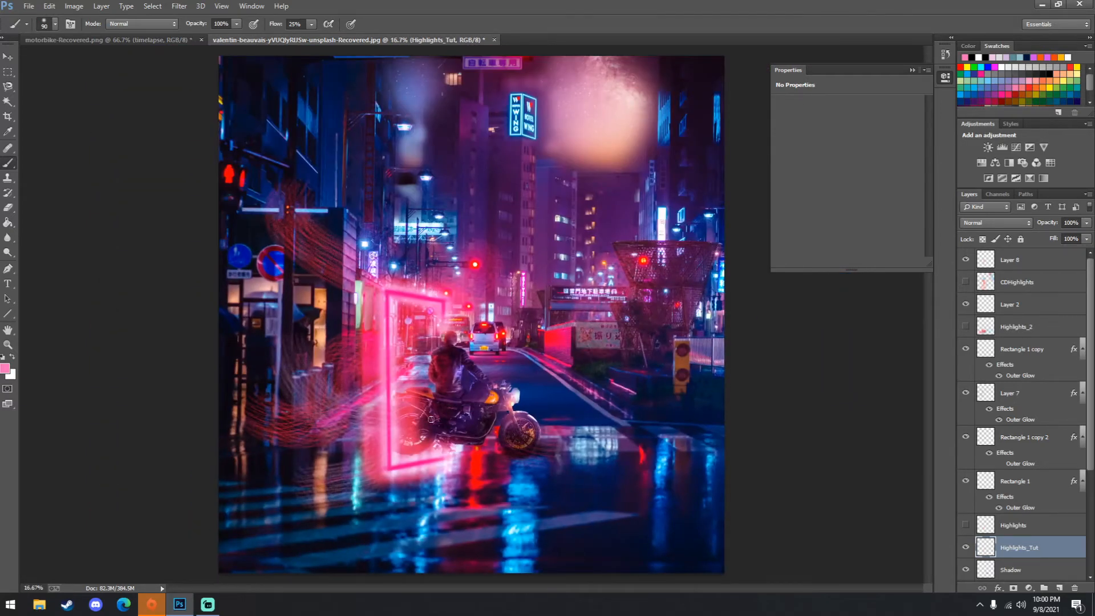
- Brush a broad pink glow with a 700 px tip along the upright and lower edge of the neon frame
key("bracketright")
key("bracketright")
key("bracketright")
key("bracketright")
key("bracketright")
key("bracketright")
key("bracketright")
key("bracketright")
key("bracketright")
mouse_move(394, 320)
left_mouse_down()
mouse_move(374, 357)
mouse_move(386, 405)
left_mouse_up()
left_click_drag(384, 455, 428, 460)
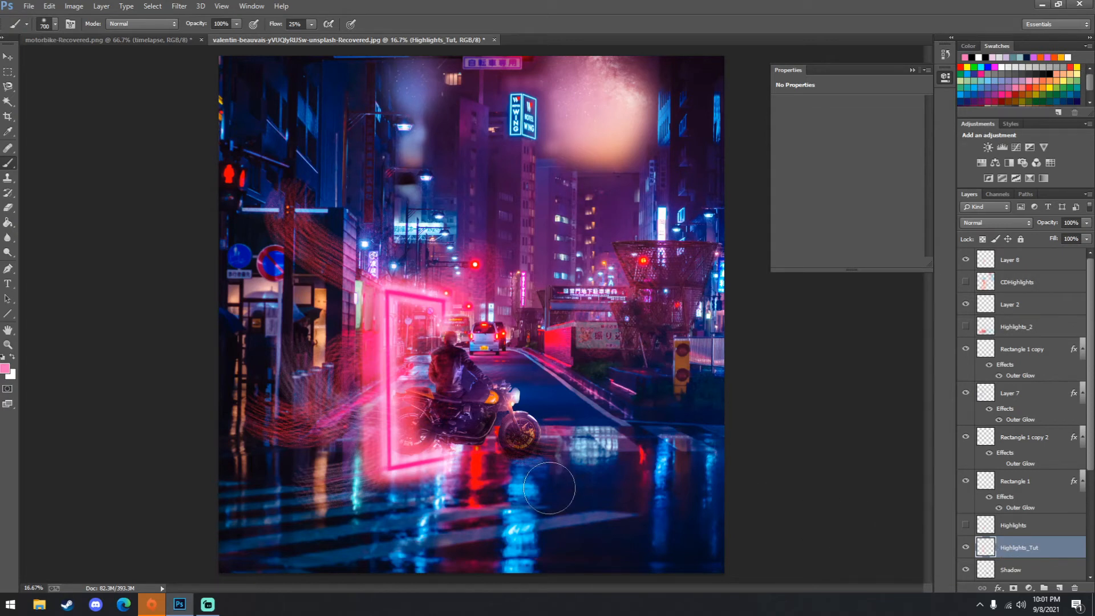
- Sample the bright blue of the street reflection and brush a blue glow over the motorcycle's headlight
key("i")
left_click(502, 478)
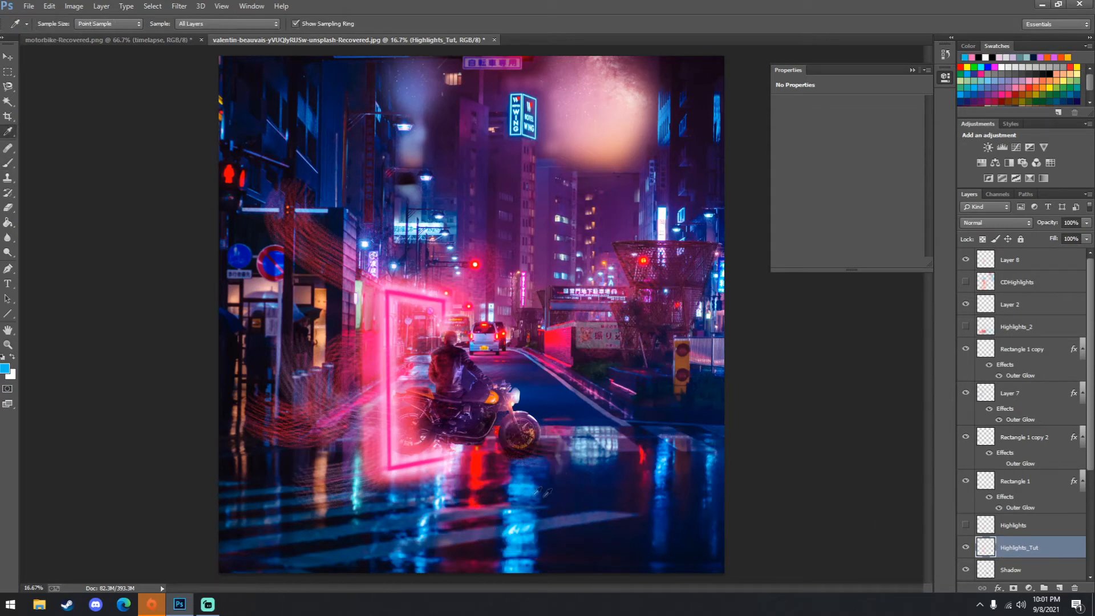
key("b")
left_click(520, 395)
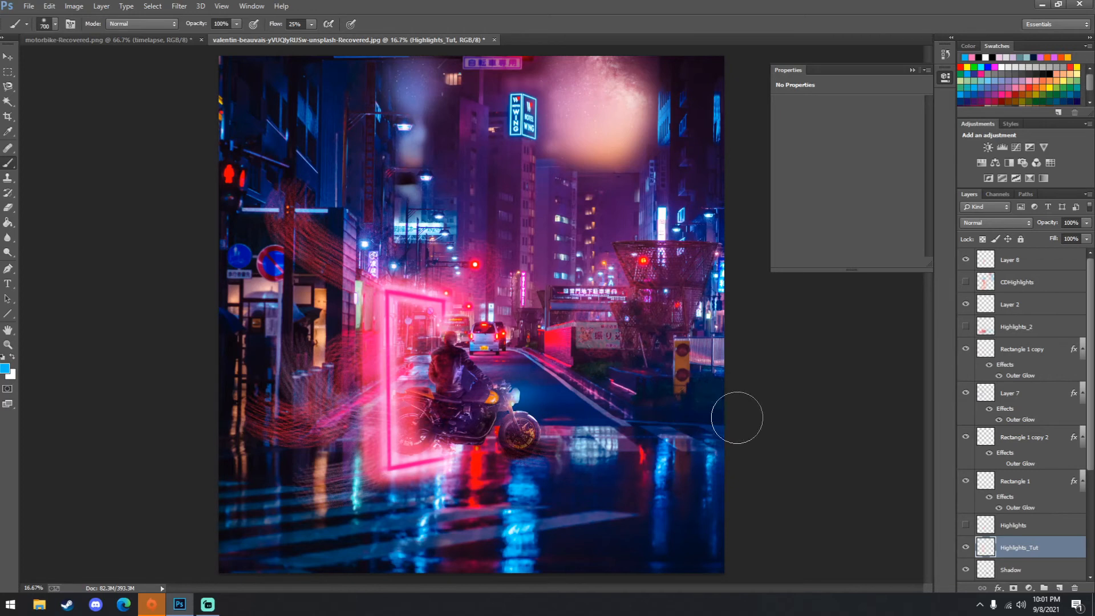
- Brush blue highlights along the front wheel's fender, reducing the tip to 100 px and 60 px for the finer parts
key("bracketleft")
key("bracketleft")
key("bracketleft")
key("bracketleft")
key("bracketleft")
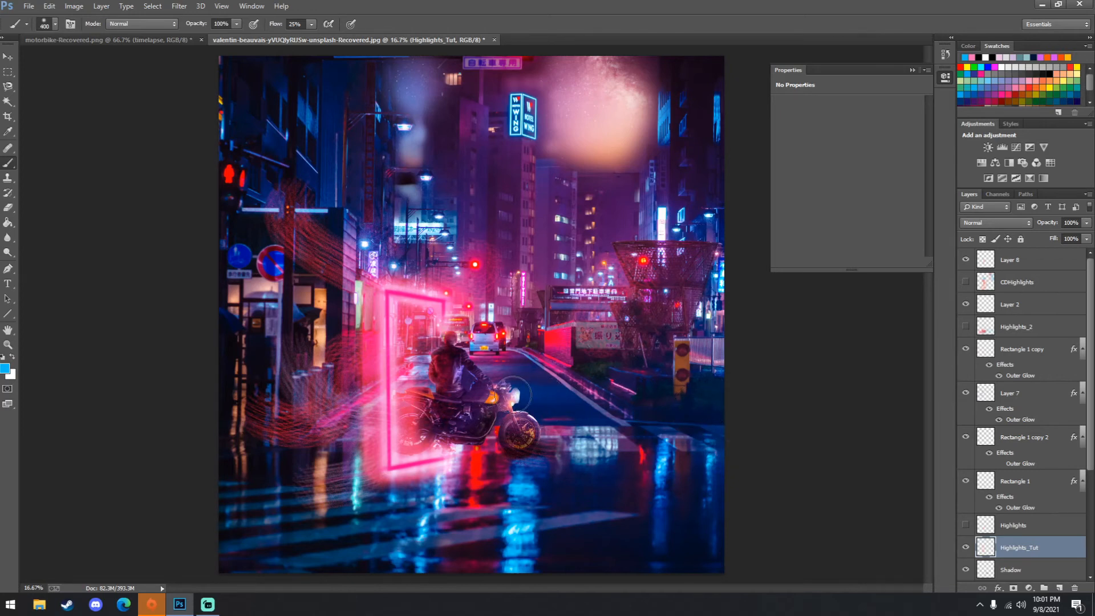
key("bracketleft")
key("bracketleft")
key("ctrl+plus")
key("ctrl+plus")
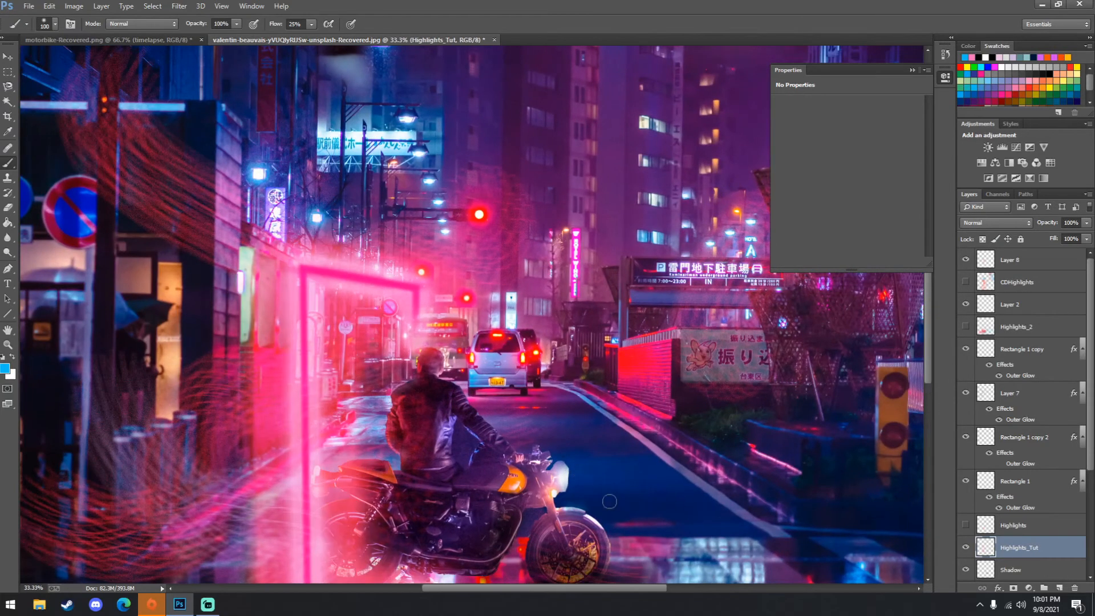
left_click_drag(587, 518, 601, 529)
key("bracketleft")
key("bracketleft")
key("bracketleft")
key("ctrl+minus")
key("ctrl+minus")
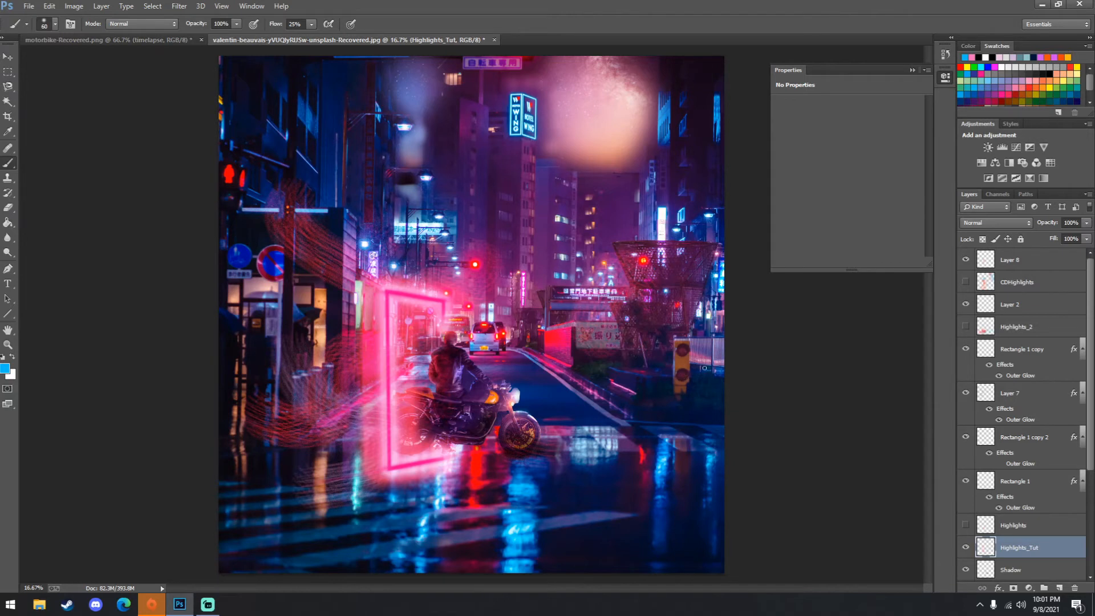
- Add a new layer named ColorDodge above the Highlights_Tut layer
left_click(1059, 589)
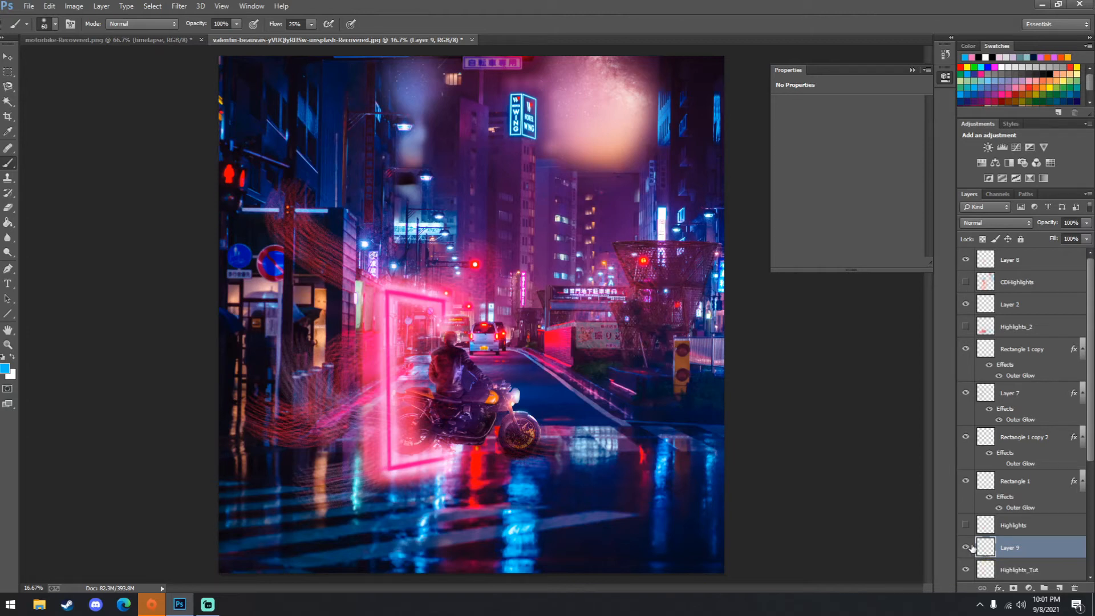
type("C")
key("Return")
- Set the Highlights_Tut layer's blend mode to Lighten, comparing it once against Normal
scroll(1015, 529, "down", 2)
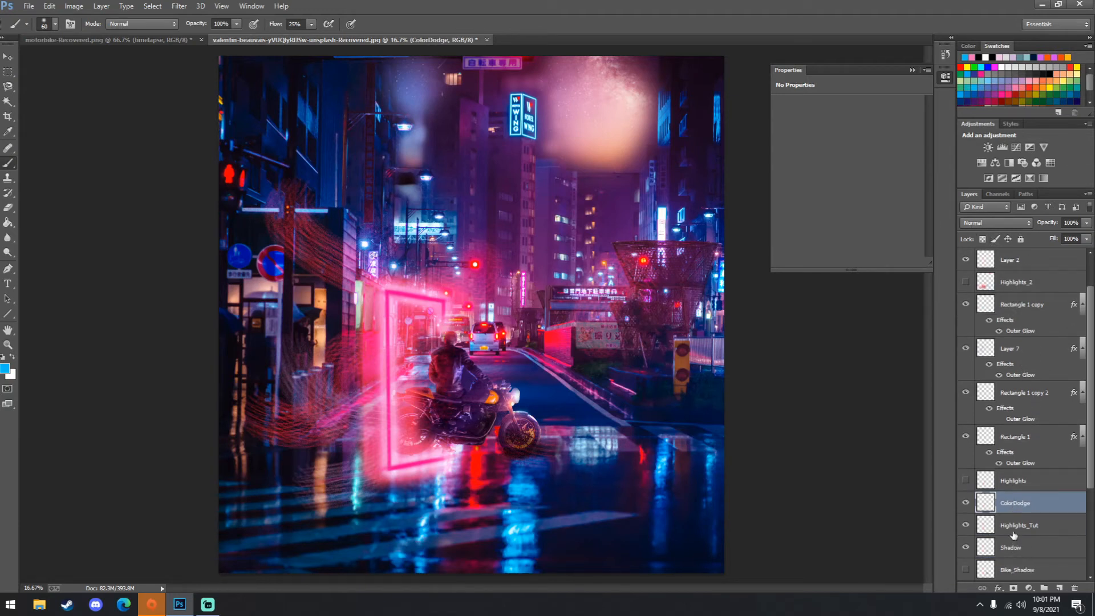
left_click(1014, 531)
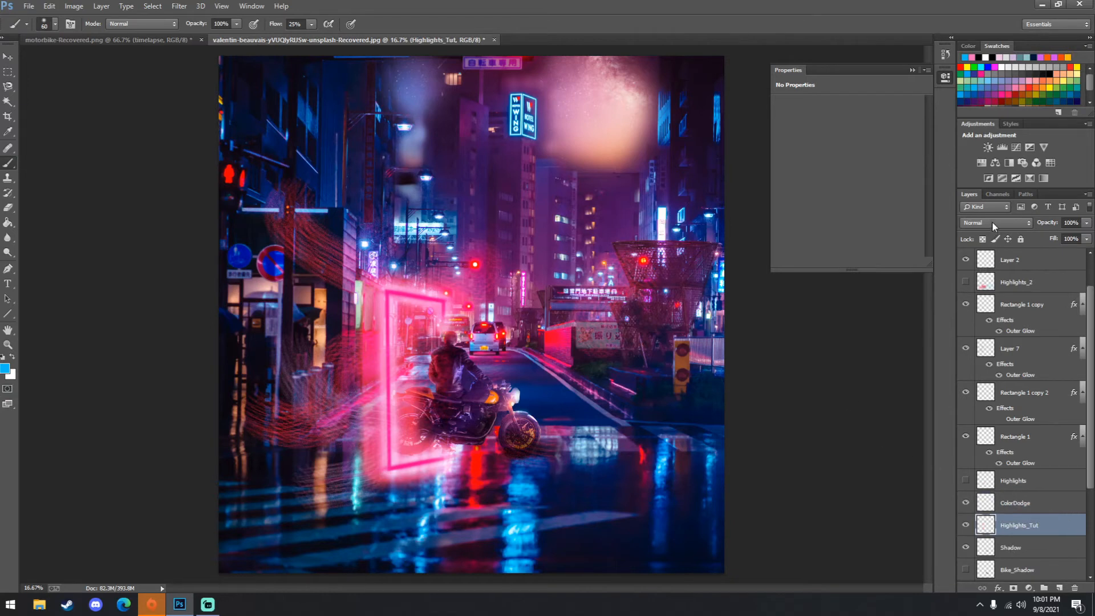
left_click(993, 224)
left_click(984, 316)
left_click(1021, 503)
left_click(1022, 526)
left_click(976, 223)
left_click(977, 236)
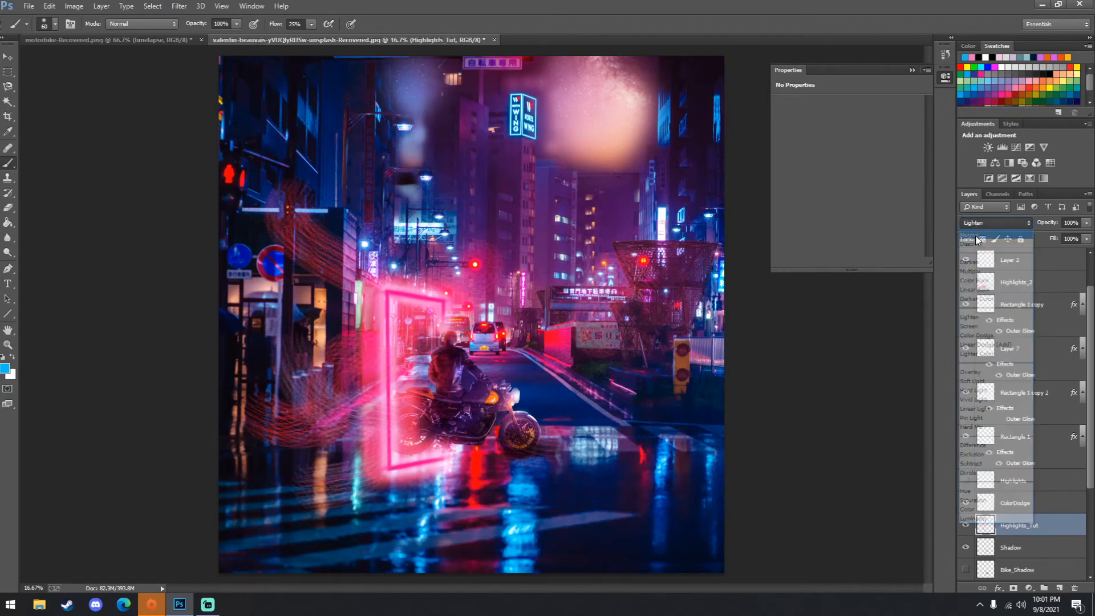
left_click(977, 223)
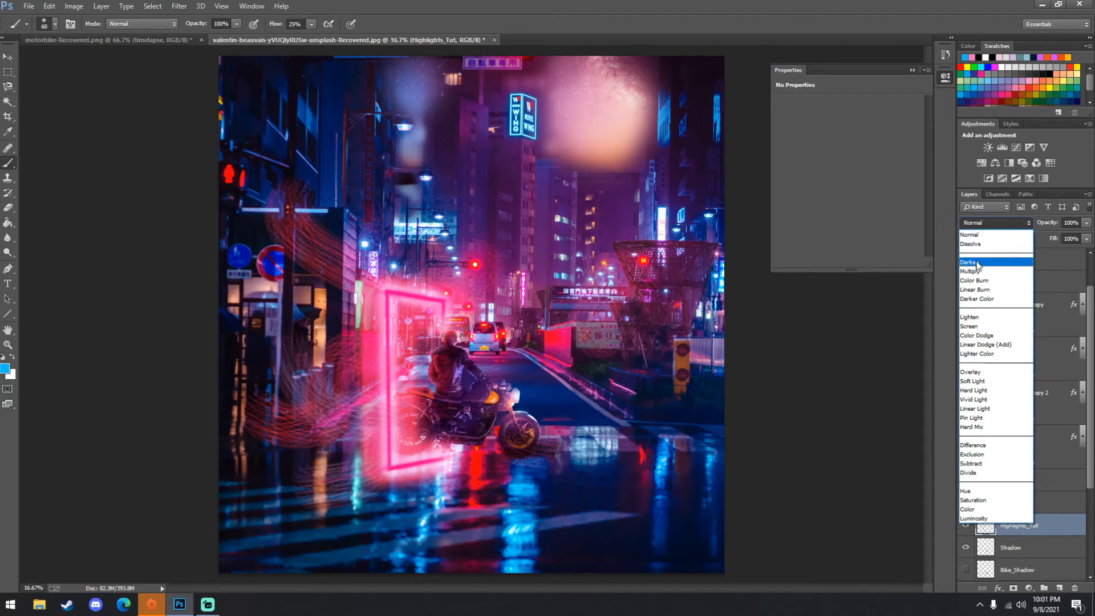
left_click(978, 319)
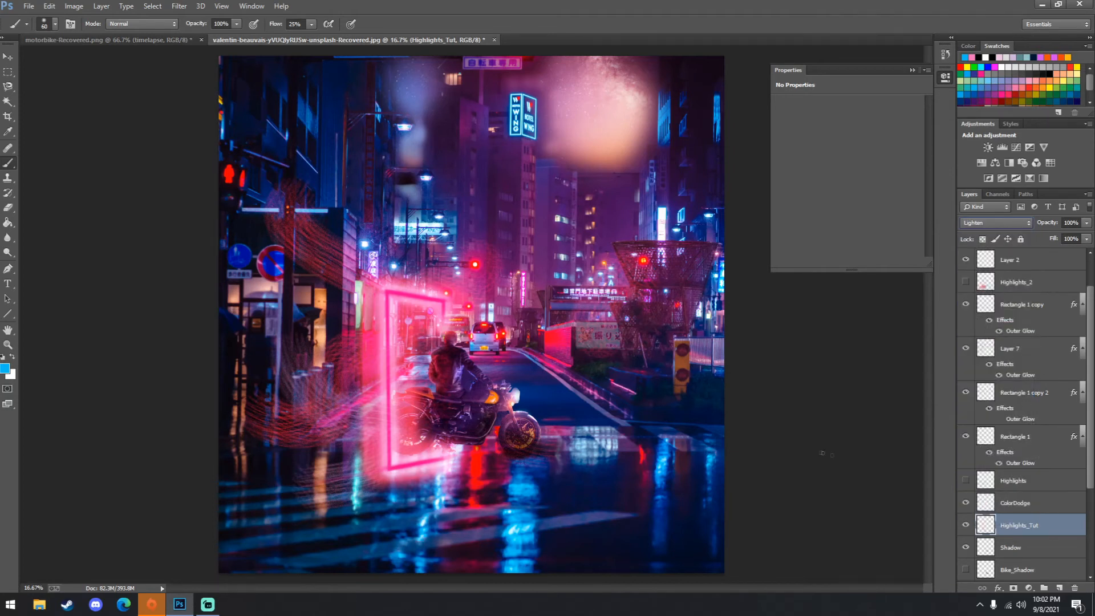
- Try Linear Dodge (Add) on the ColorDodge layer and set its blend mode to Color Dodge
left_click(1021, 504)
left_click(978, 224)
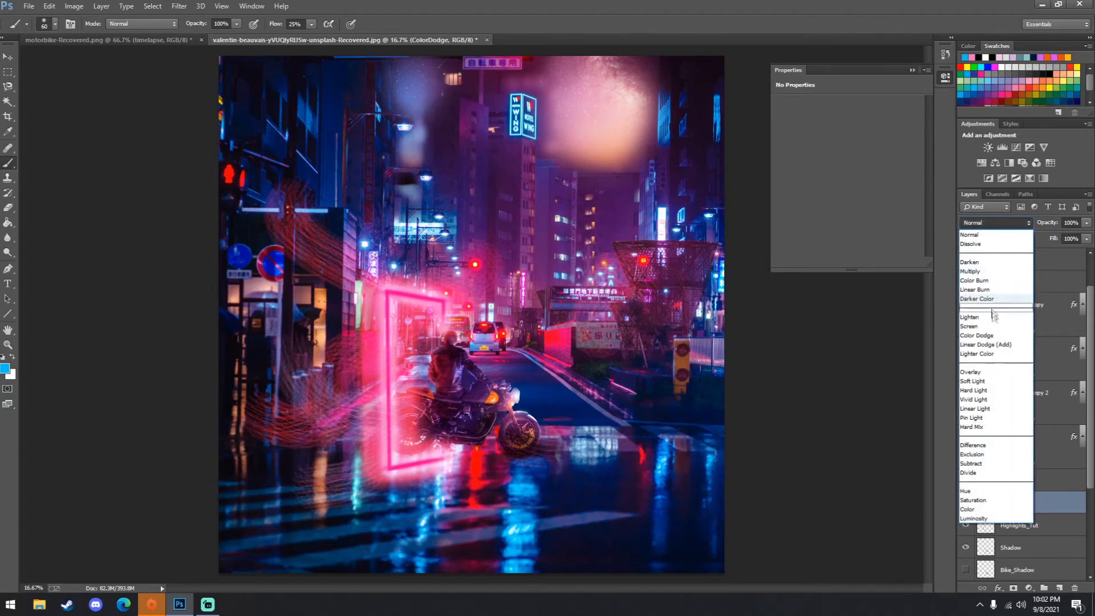
left_click(994, 345)
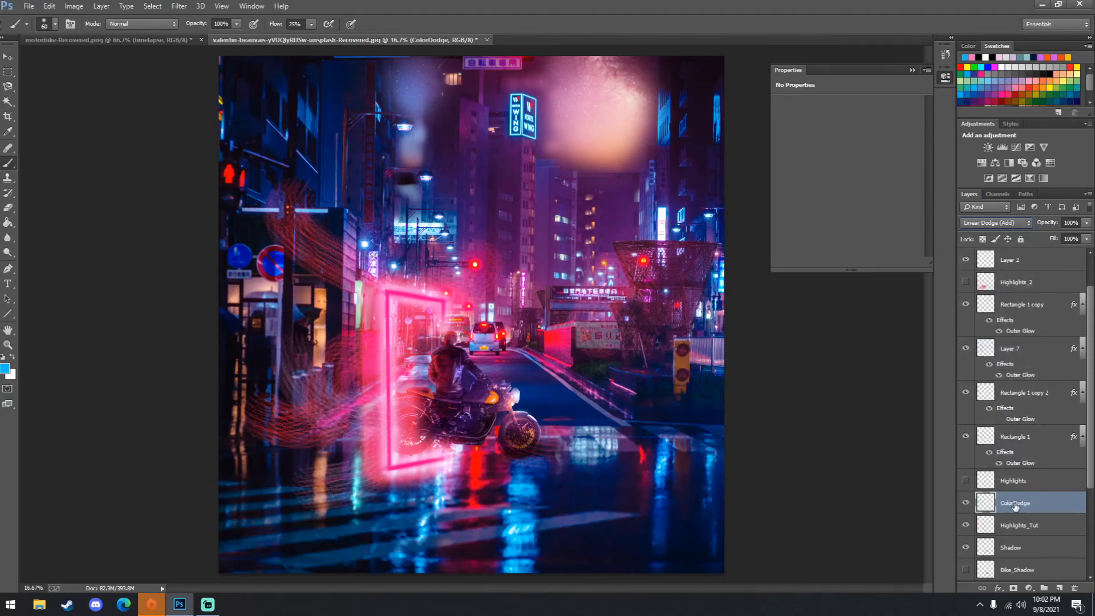
left_click(996, 223)
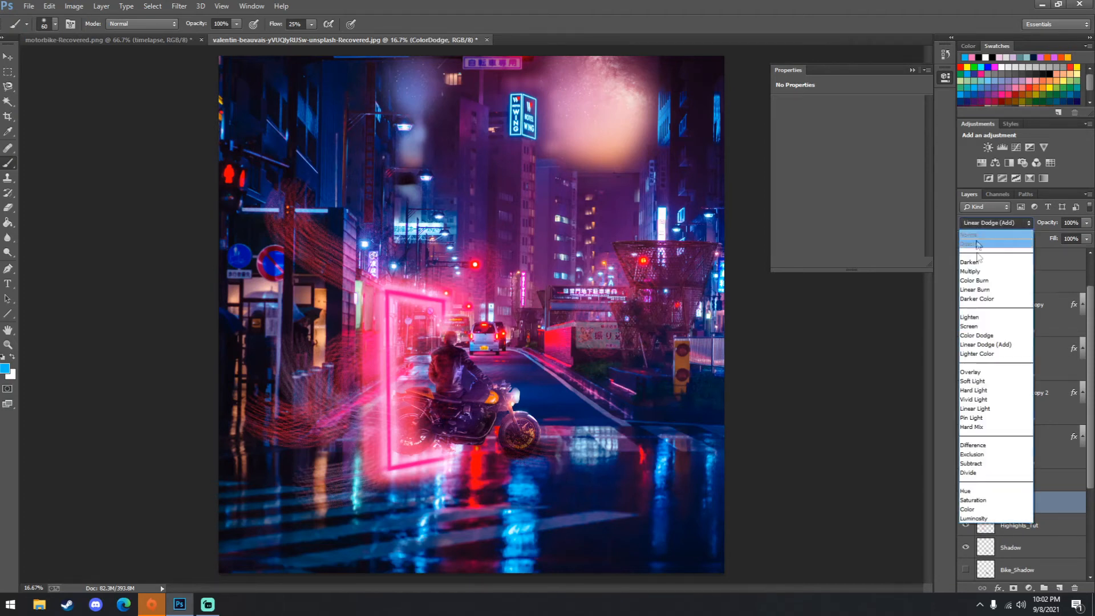
left_click(994, 335)
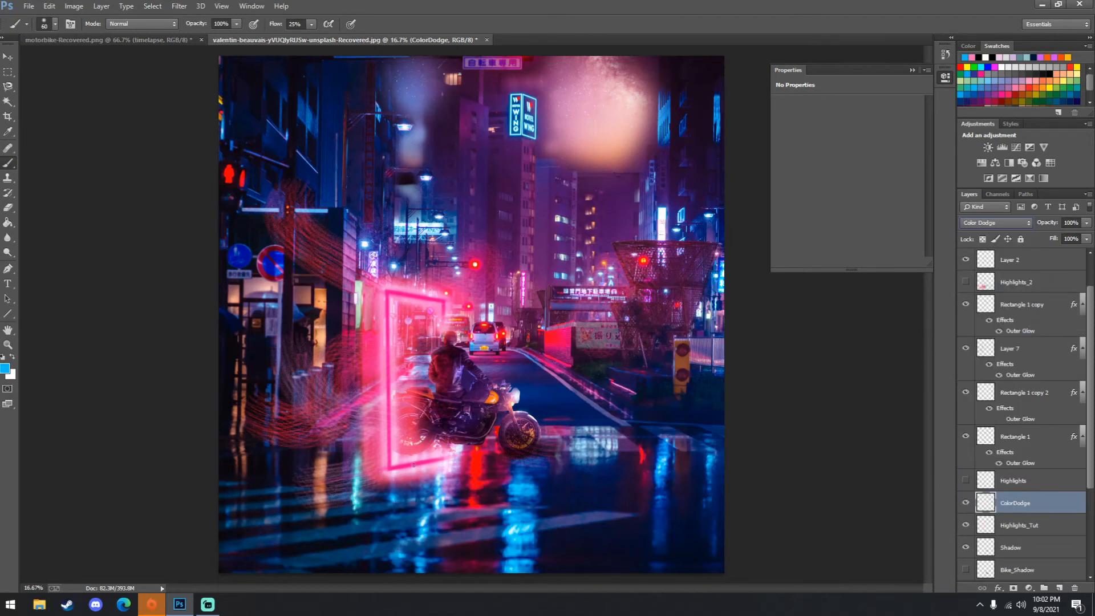
- Sample the pale pink at the neon frame's lower corner as the brush colour
key("i")
left_click_drag(392, 460, 395, 460)
key("b")
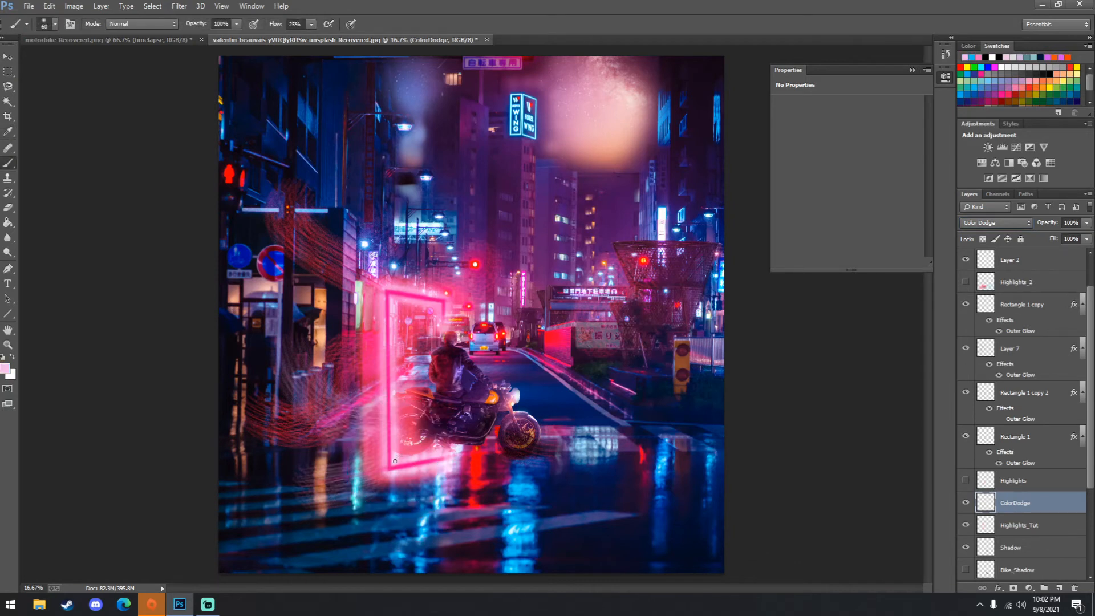
- Brush a pink glow with an 800 px tip across the wet ground below the neon frame on the ColorDodge layer
key("bracketright")
key("bracketright")
key("bracketright")
key("bracketright")
key("bracketright")
key("bracketright")
key("bracketright")
key("bracketright")
key("bracketright")
left_click(370, 493)
left_click(408, 497)
left_click(428, 498)
left_click(373, 512)
left_click(346, 508)
left_click(388, 524)
left_click(542, 524)
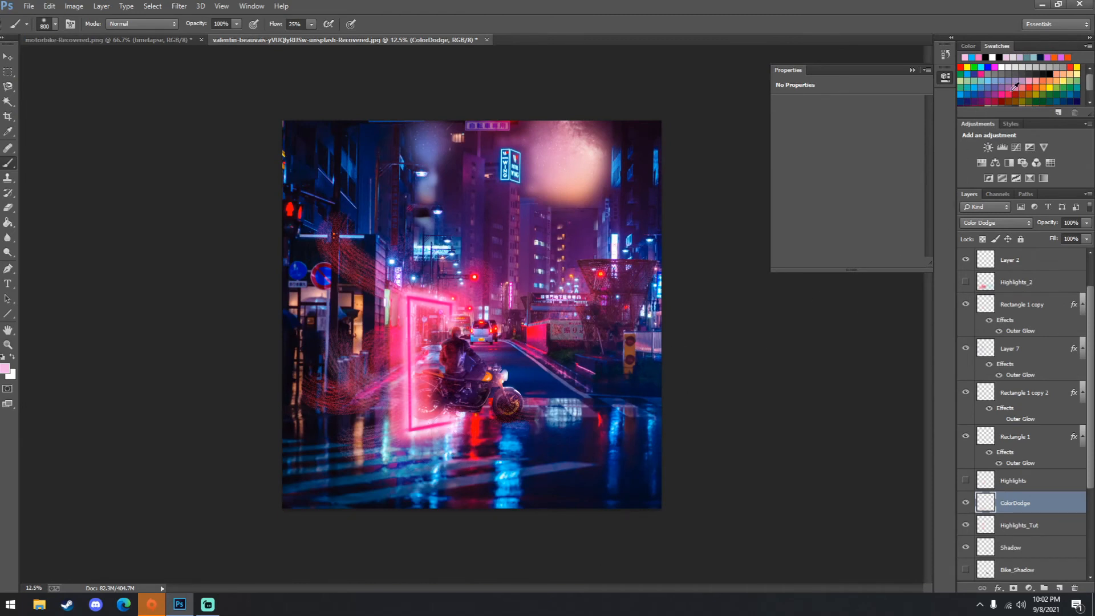
- Pick pure red from the swatches and brush a large red glow over the rider's back
left_click(964, 67)
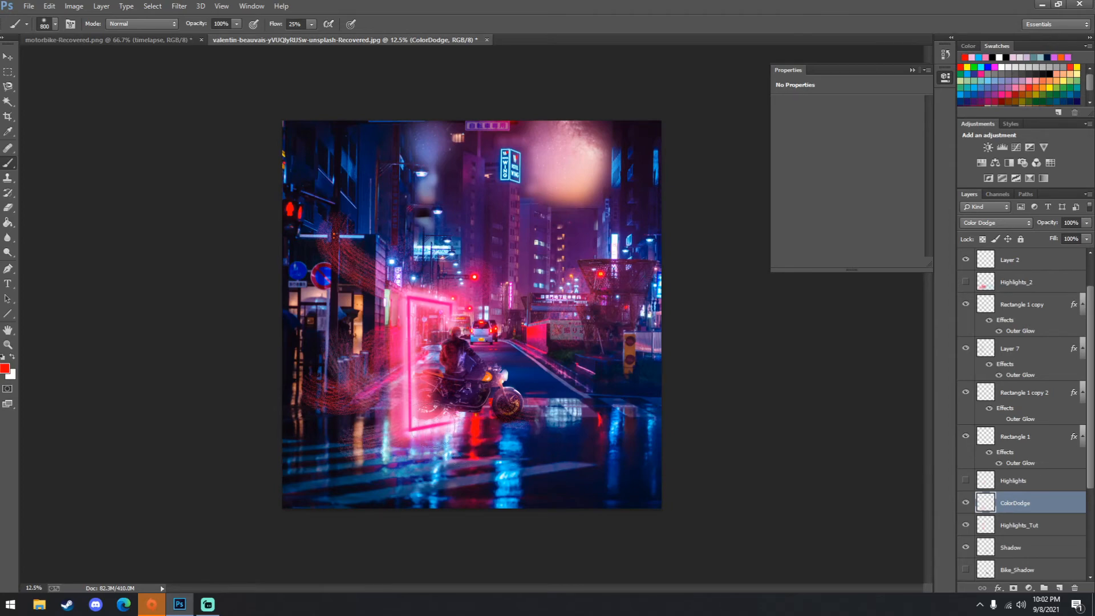
key("ctrl+plus")
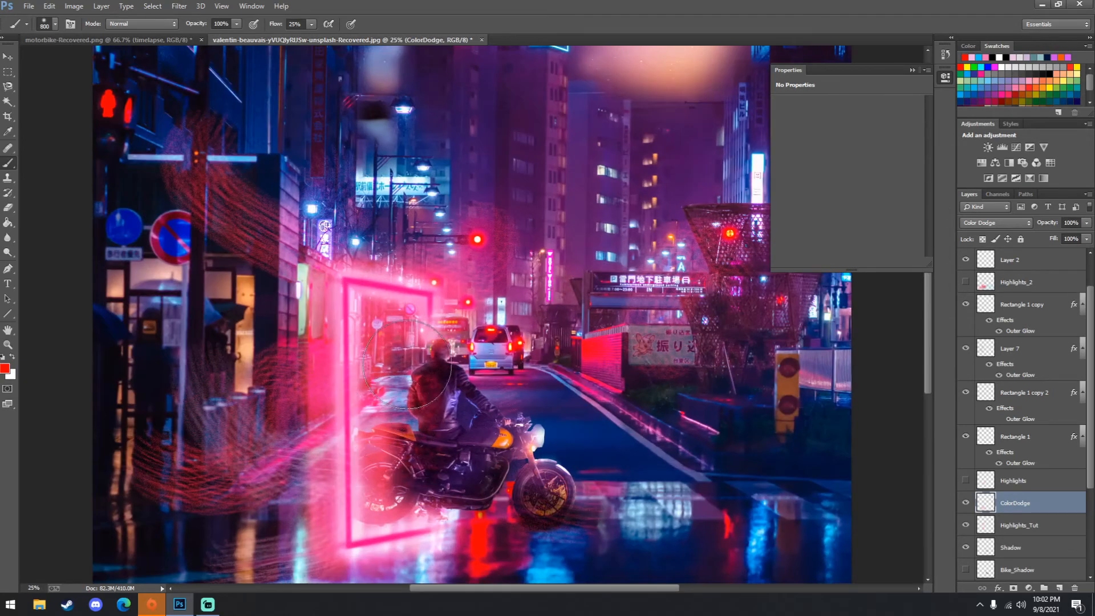
left_click_drag(394, 394, 404, 380)
- Brush red highlights along the motorcycle's seat and rear with a 200 px tip
key("bracketleft")
key("bracketleft")
key("bracketleft")
key("bracketleft")
key("bracketleft")
key("bracketleft")
key("bracketleft")
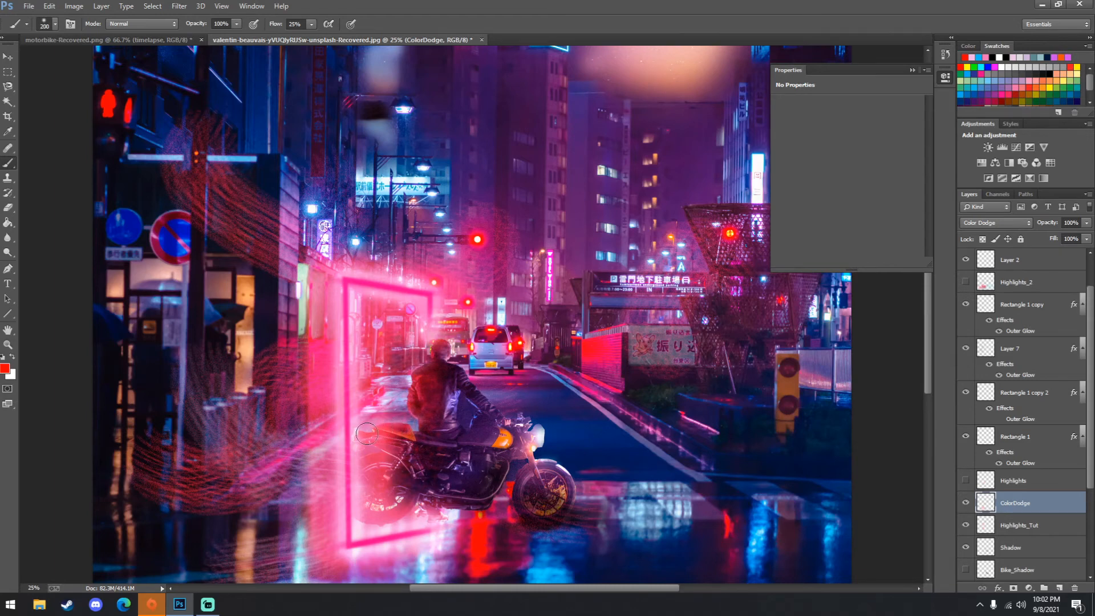
left_click_drag(418, 421, 403, 456)
key("bracketright")
- Sample a blue from the wet street and add a glow on the headlight with a 500 px tip
key("i")
left_click_drag(637, 519, 563, 564)
key("b")
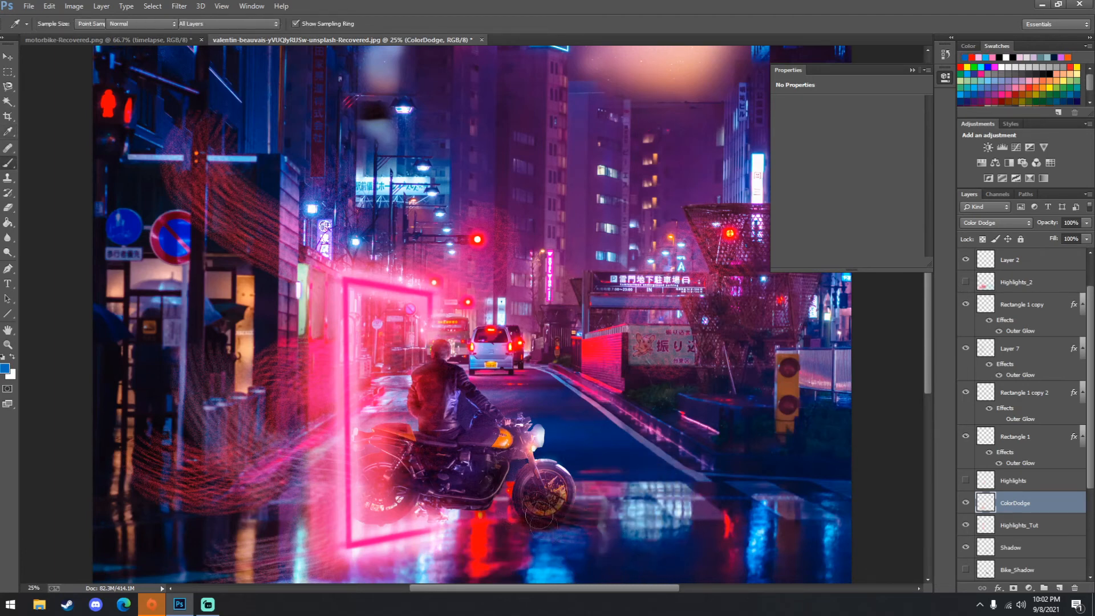
key("bracketright")
key("bracketright")
key("bracketright")
left_click(539, 436)
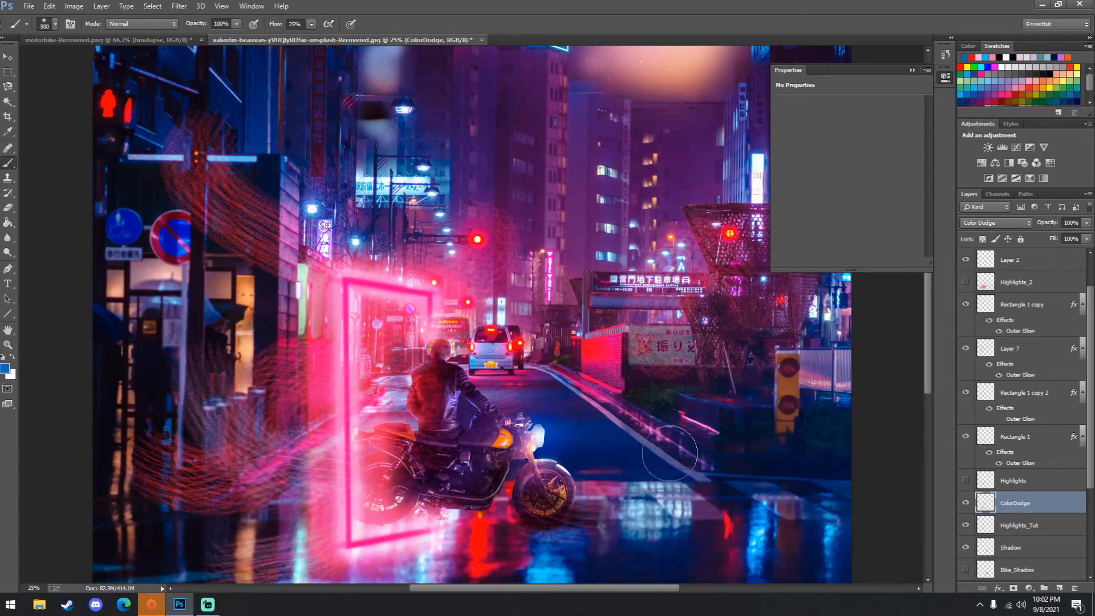
- Brush blue highlights over the fuel tank and handlebar area with a 175 px tip
key("bracketleft")
key("bracketleft")
key("bracketleft")
key("bracketleft")
key("bracketleft")
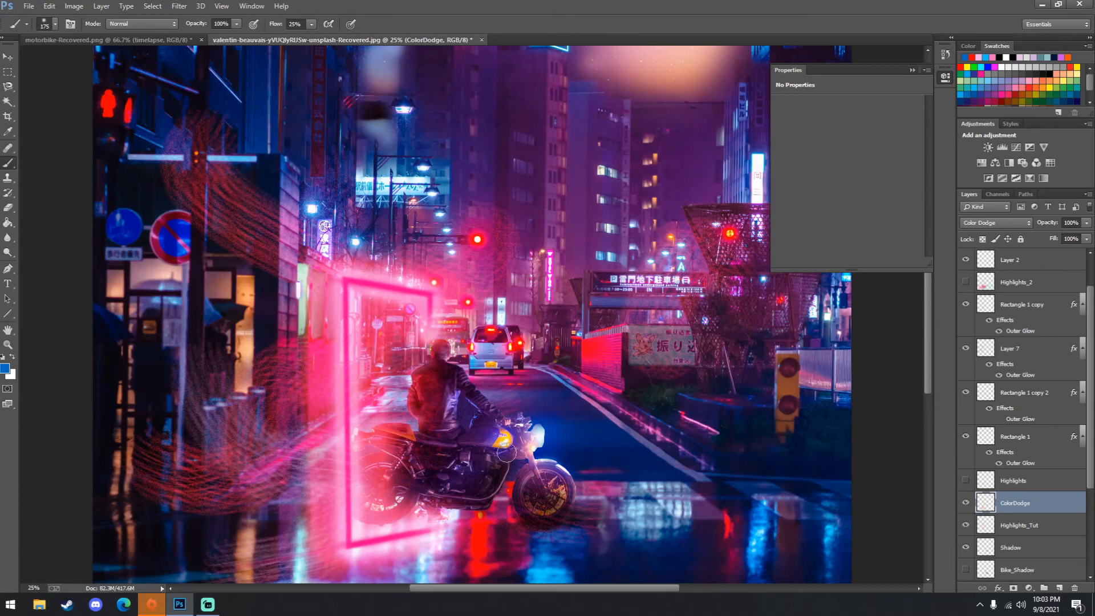
- Brush fine blue highlights along the rider's outstretched sleeve and hand with a 60 px tip
key("bracketleft")
key("bracketleft")
key("bracketleft")
key("ctrl+plus")
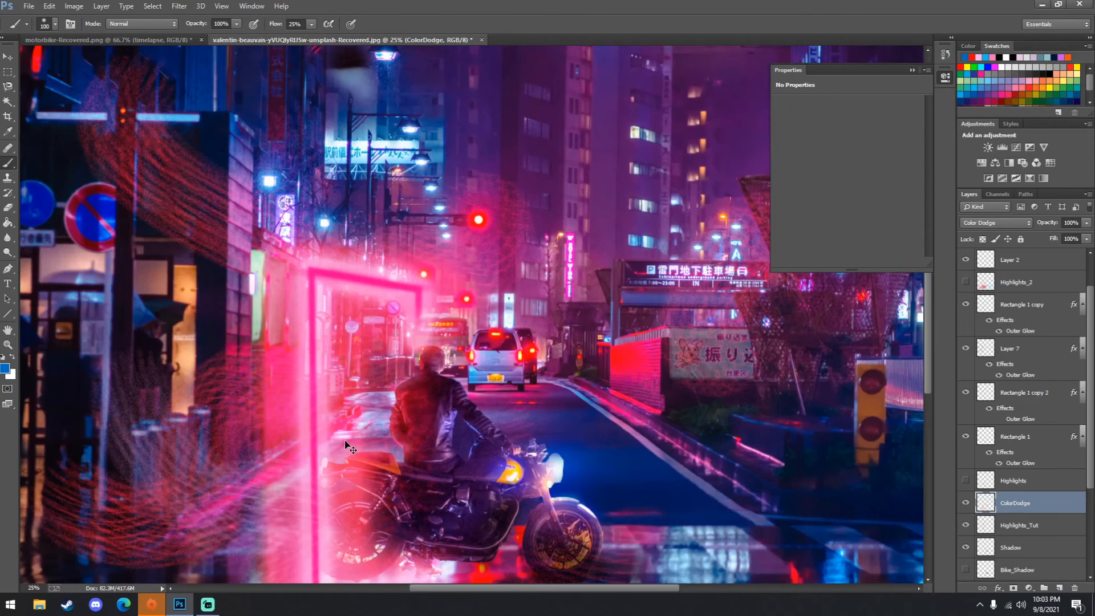
key("ctrl+plus")
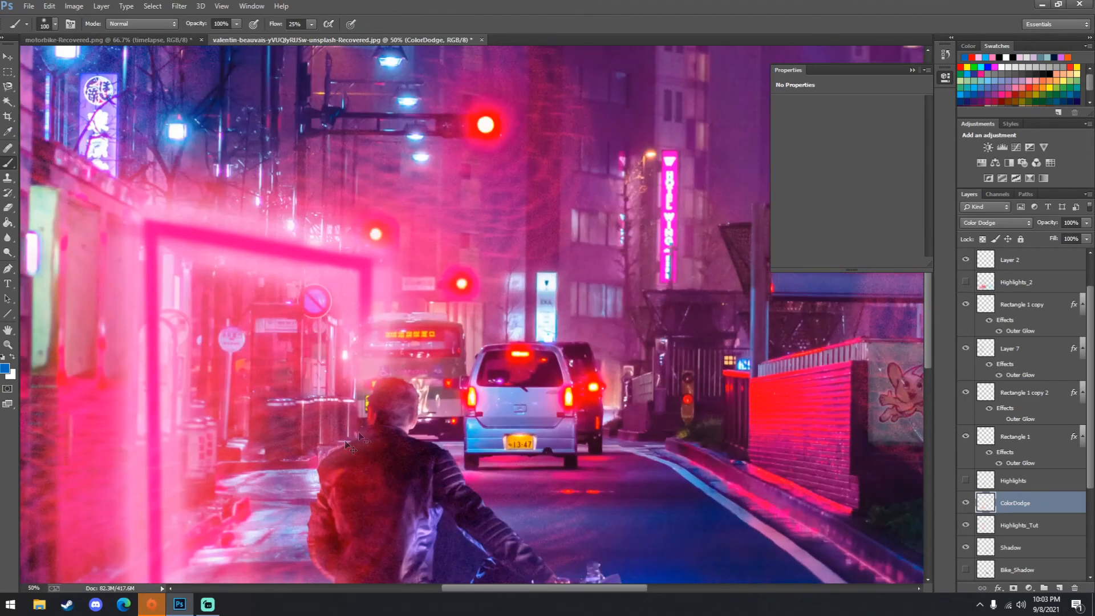
key("ctrl+plus")
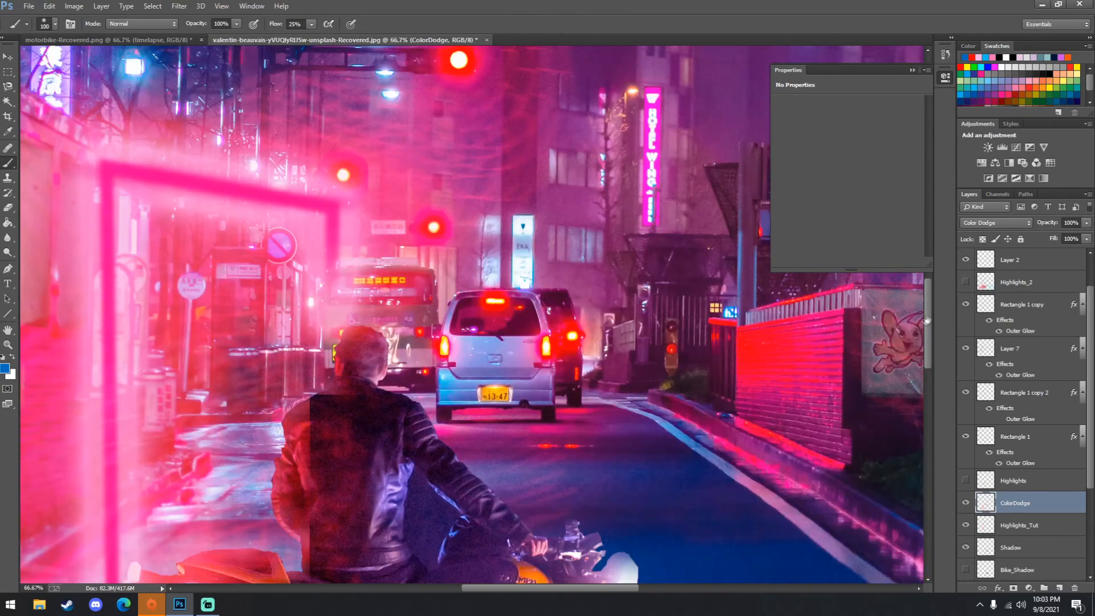
left_click_drag(930, 318, 930, 335)
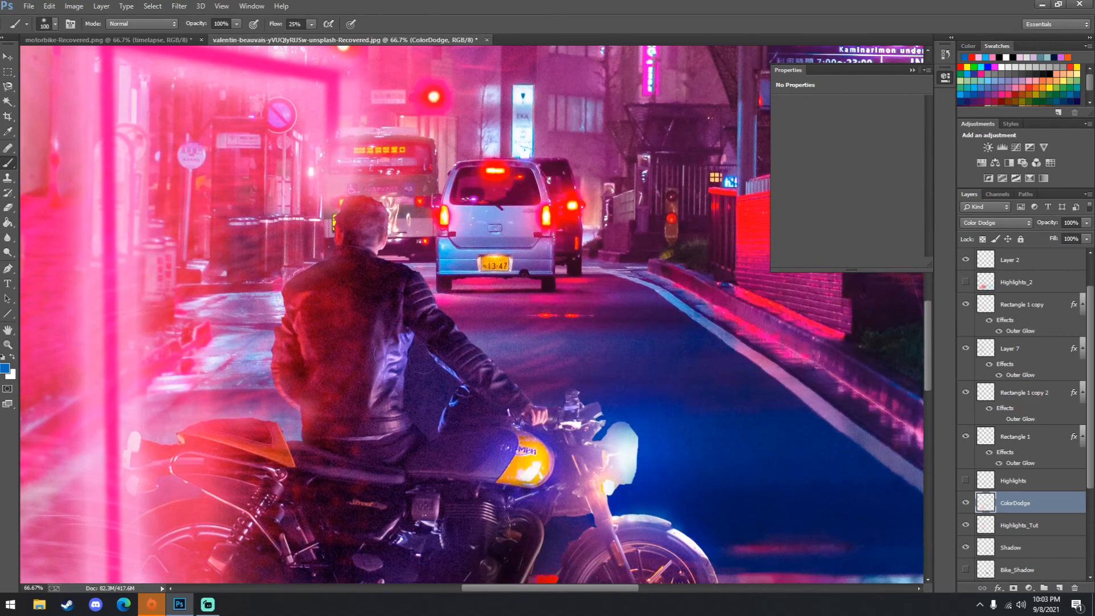
key("bracketleft")
key("bracketleft")
key("bracketleft")
key("bracketleft")
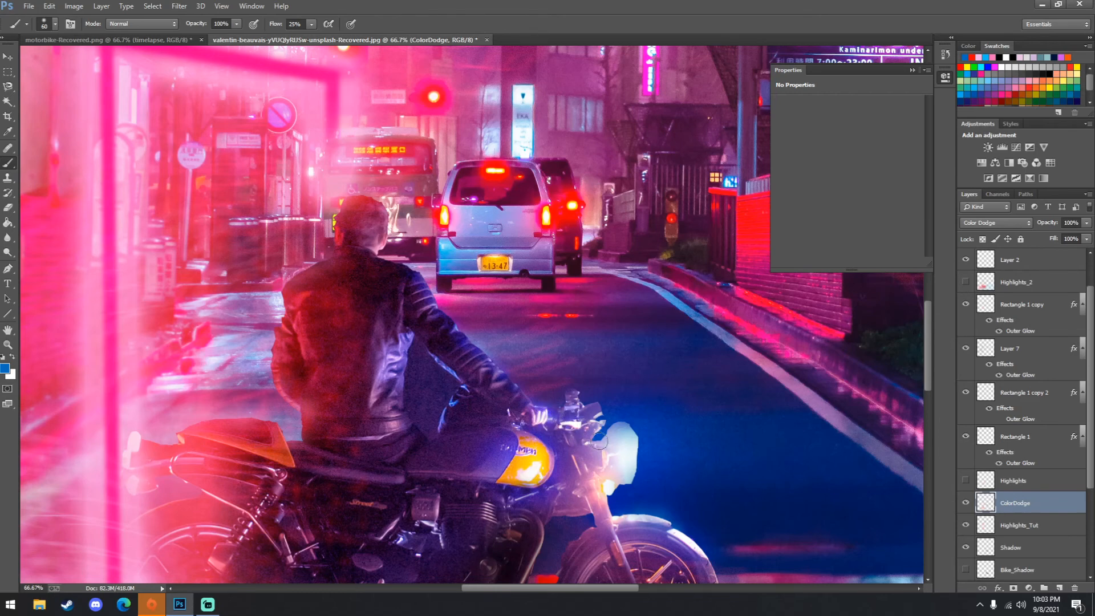
- Sample the warm cream of the small lamp below the headlight and brush it over the lamp, fork and fuel tank, enlarging the tip to 90 px
left_click(610, 482, "alt")
left_click_drag(607, 486, 603, 488)
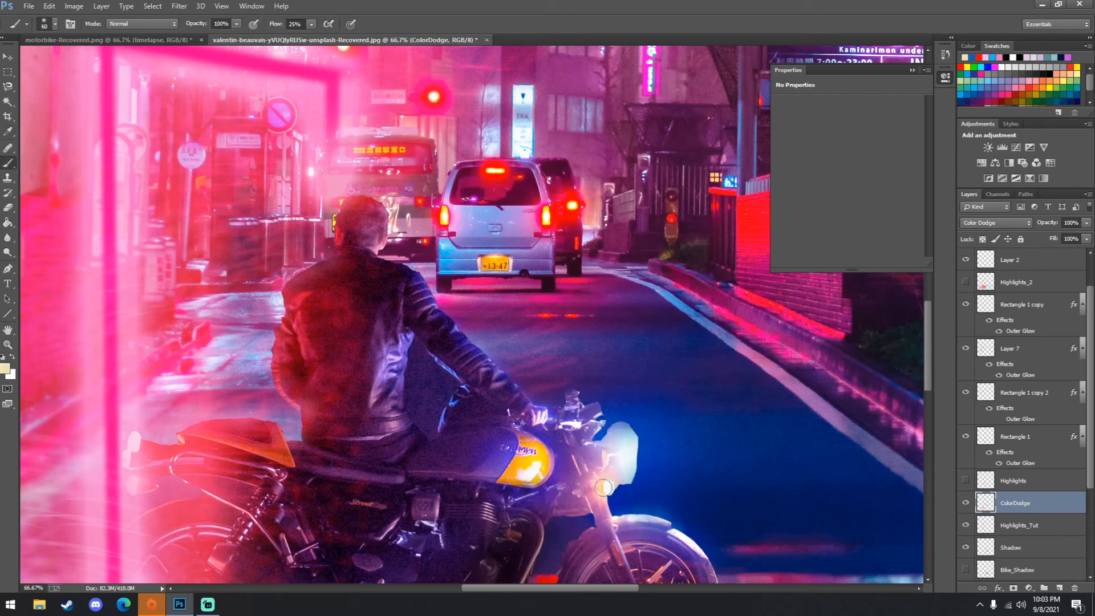
key("bracketright")
key("bracketright")
left_click(609, 486)
left_click_drag(609, 511, 617, 517)
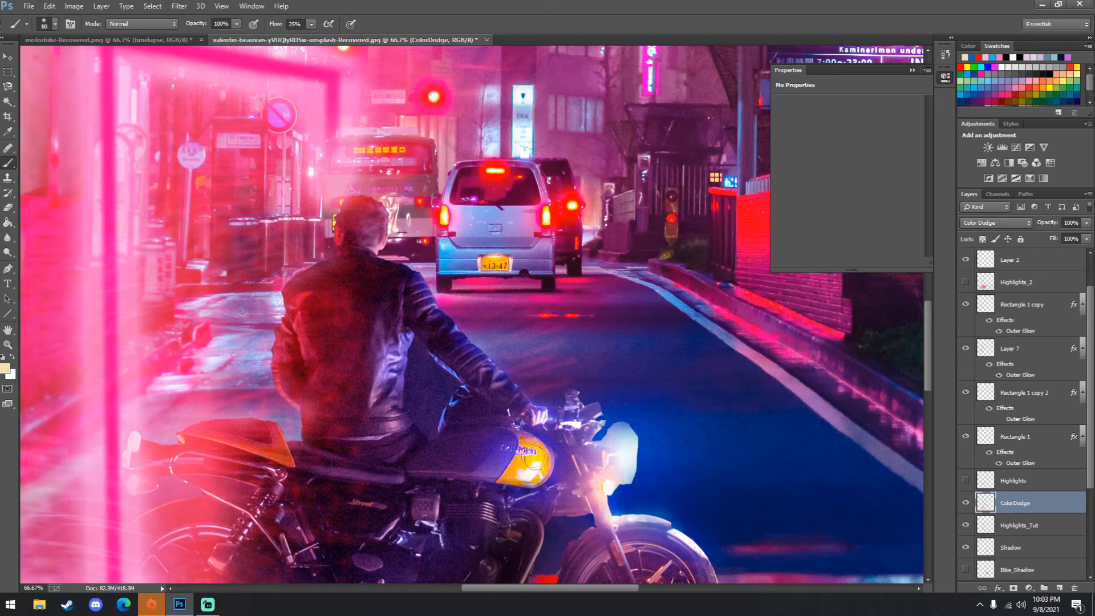
key("ctrl+minus")
key("ctrl+minus")
key("ctrl+minus")
key("ctrl+minus")
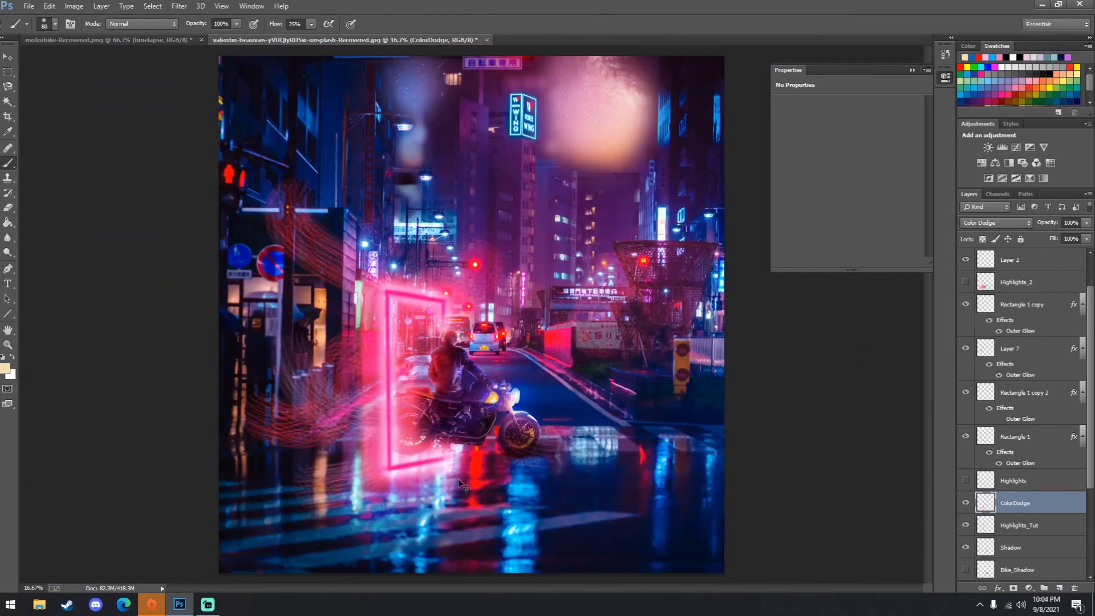
- Sample the bright red reflection on the wet street and enlarge the brush tip to 250 px
key("ctrl+plus")
key("ctrl+plus")
key("ctrl+plus")
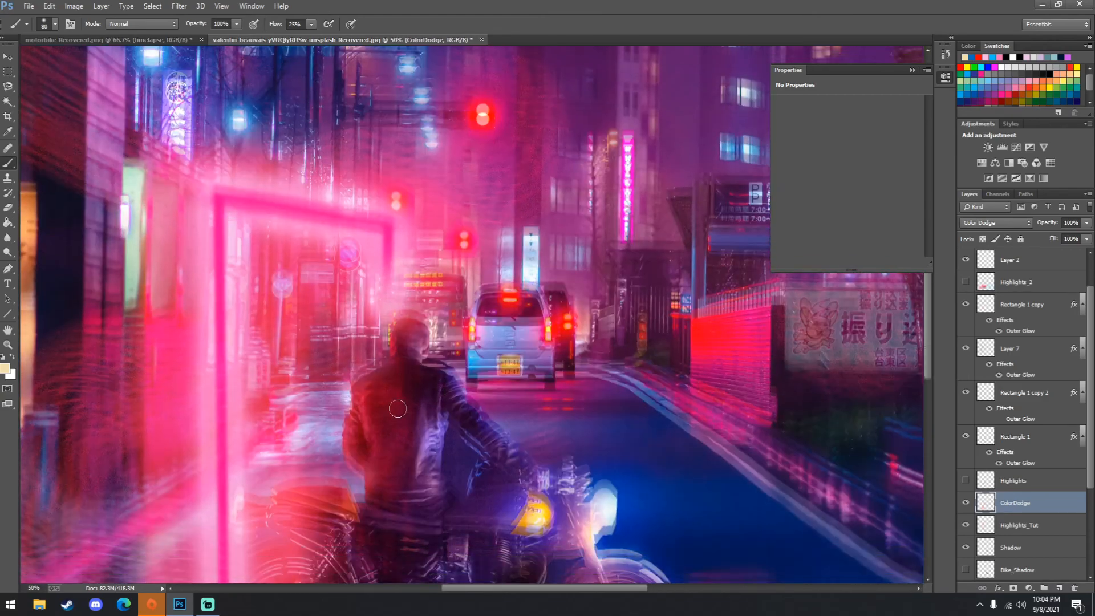
scroll(400, 407, "down", 5)
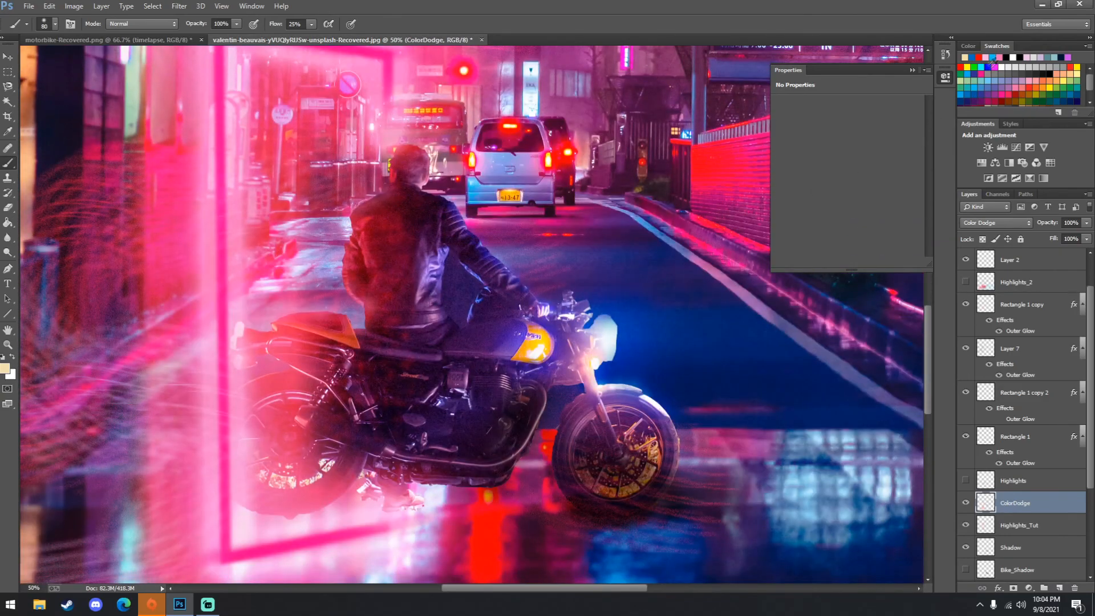
left_click(964, 57)
key("bracketright")
key("bracketright")
key("bracketright")
key("bracketright")
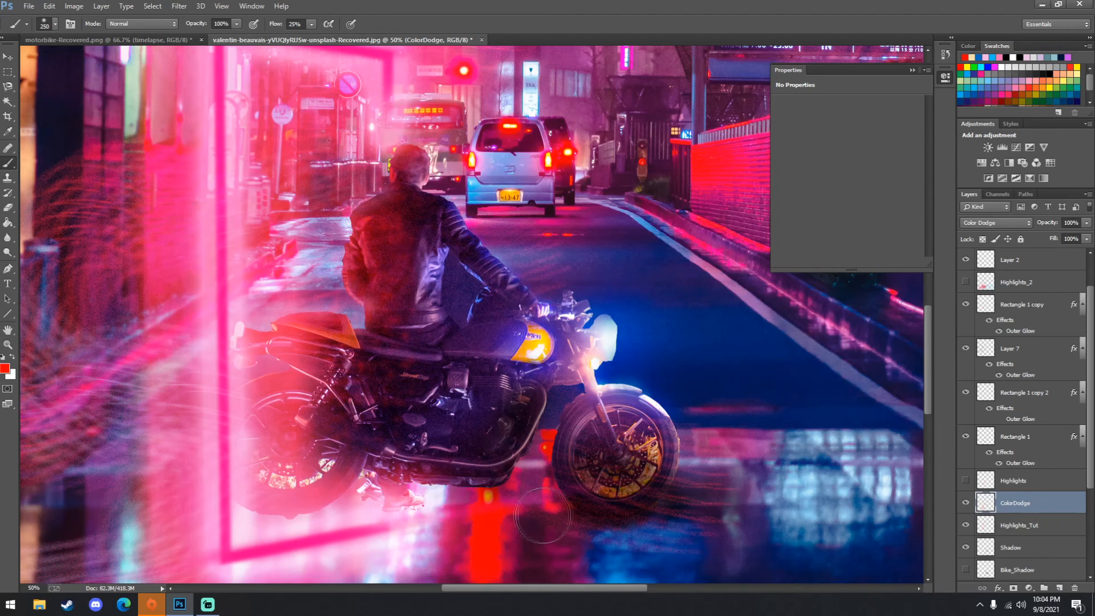
left_click(489, 520, "alt")
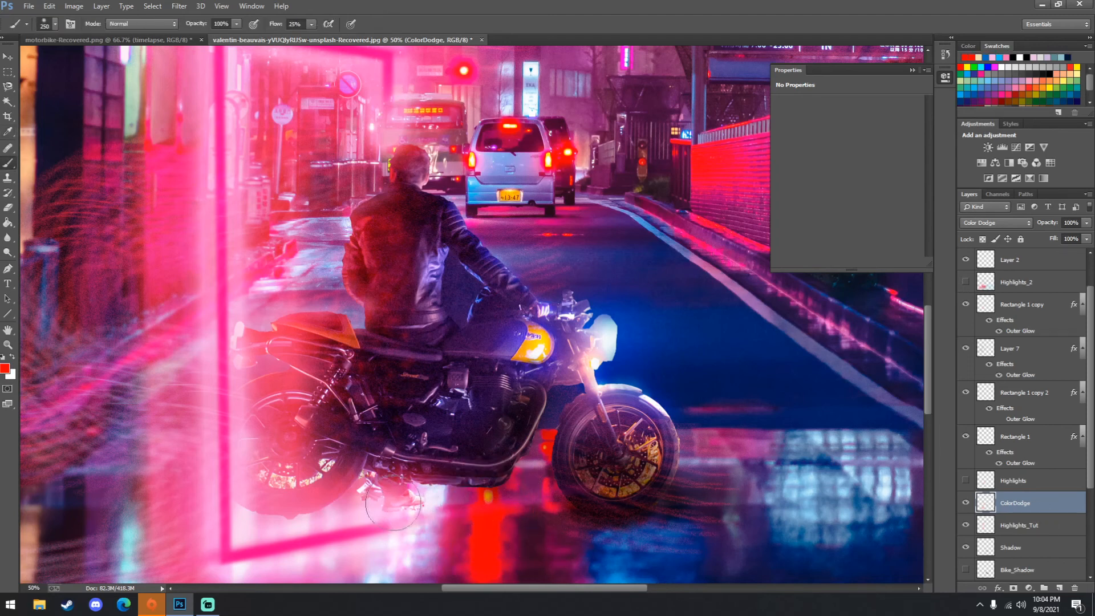
- Sample the pale pink beside the rider's foot and dab a Color Dodge glow around the foot and rear wheel with the 250 px tip
left_click(374, 507, "alt")
mouse_move(388, 516)
left_mouse_down()
mouse_move(445, 489)
mouse_move(411, 502)
left_mouse_up()
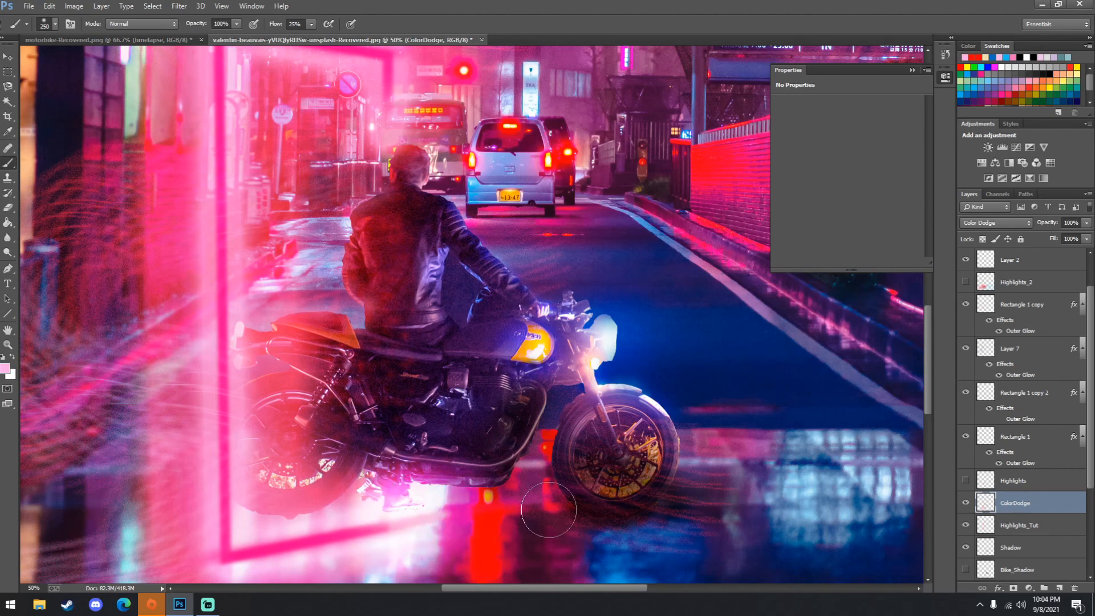
key("ctrl+z")
left_click(415, 506)
left_click(401, 511)
left_click(348, 503)
left_click(332, 504)
left_click(313, 507)
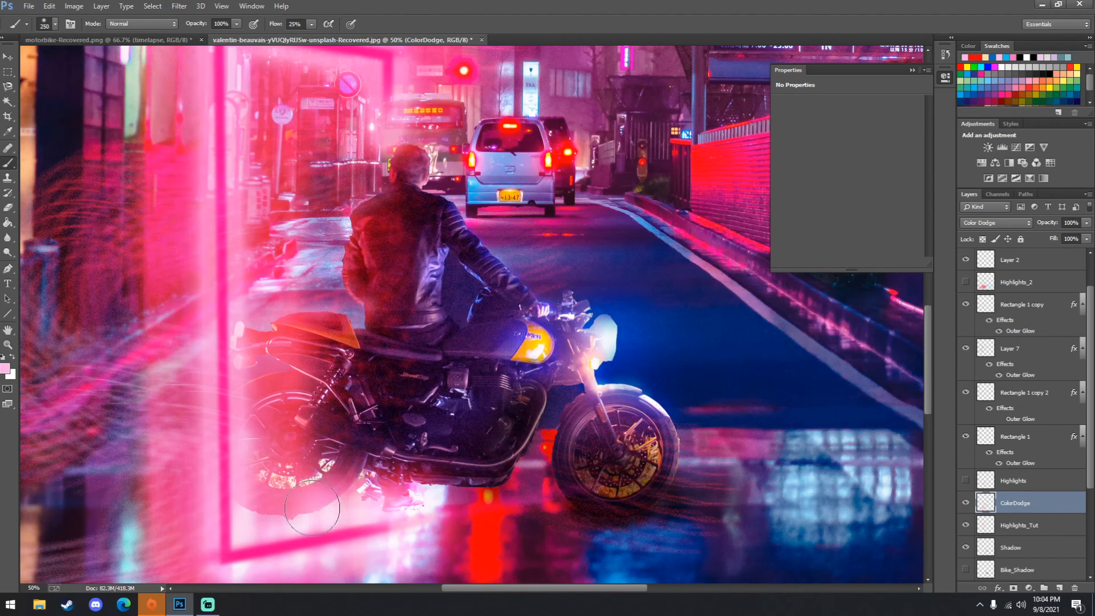
mouse_move(312, 508)
left_mouse_down()
mouse_move(250, 510)
mouse_move(310, 515)
mouse_move(270, 480)
mouse_move(307, 479)
mouse_move(274, 458)
left_mouse_up()
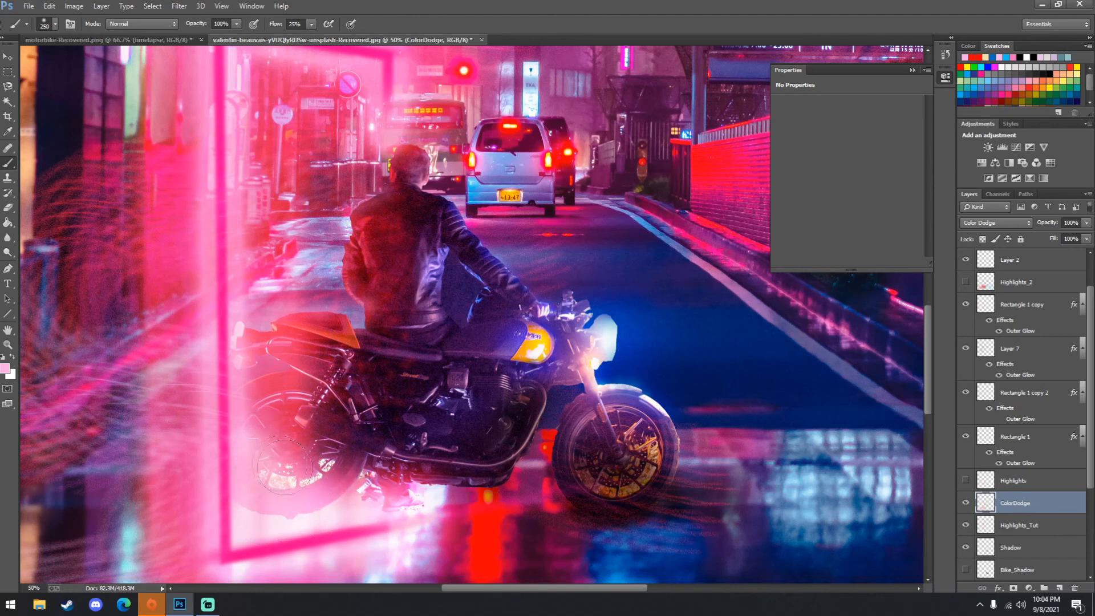
left_click_drag(242, 406, 247, 394)
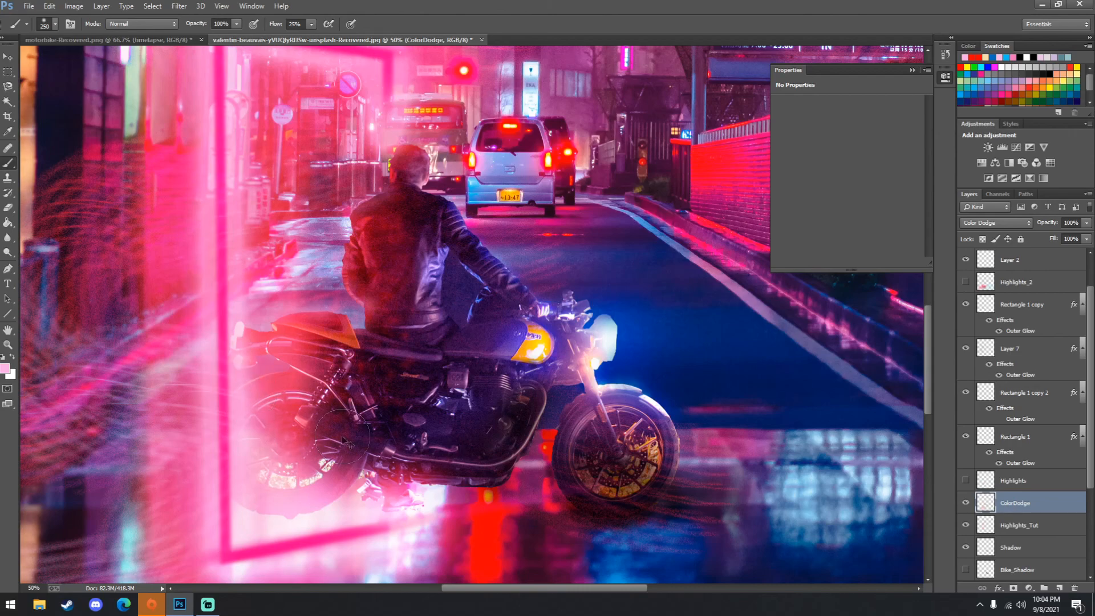
- Examine the rider's Color Dodge glows against the whole composite and up close, with the Eraser tool selected
key("ctrl+minus")
key("ctrl+minus")
key("ctrl+minus")
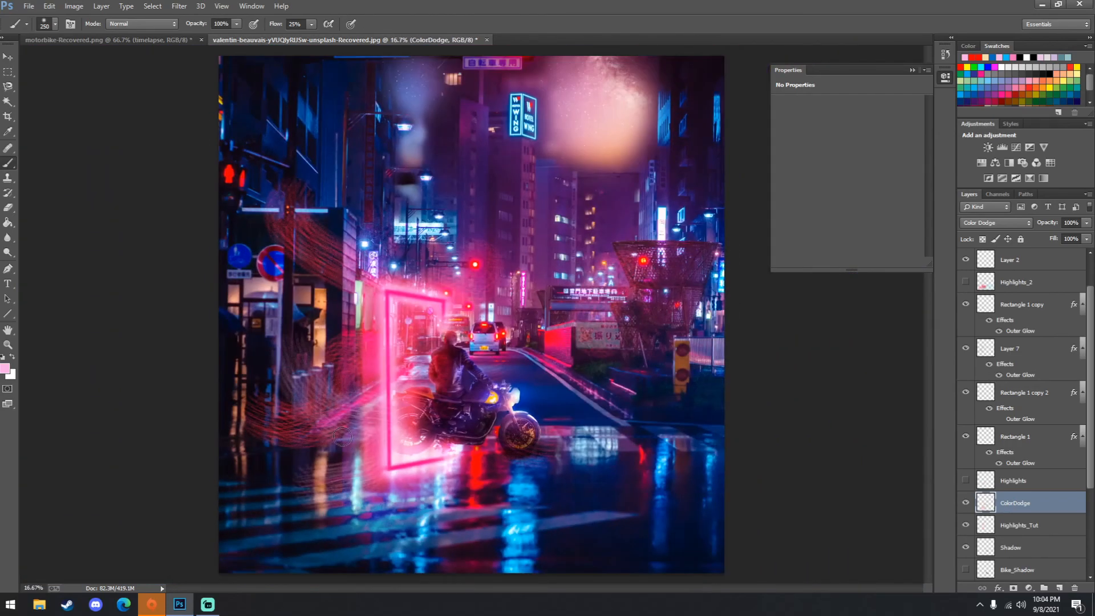
key("e")
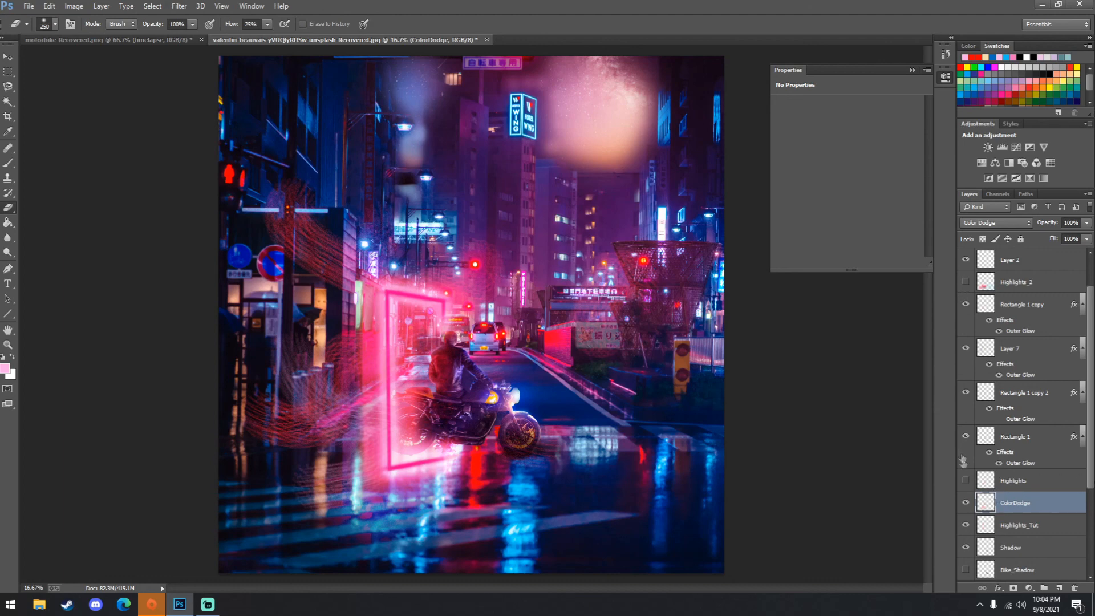
key("ctrl+minus")
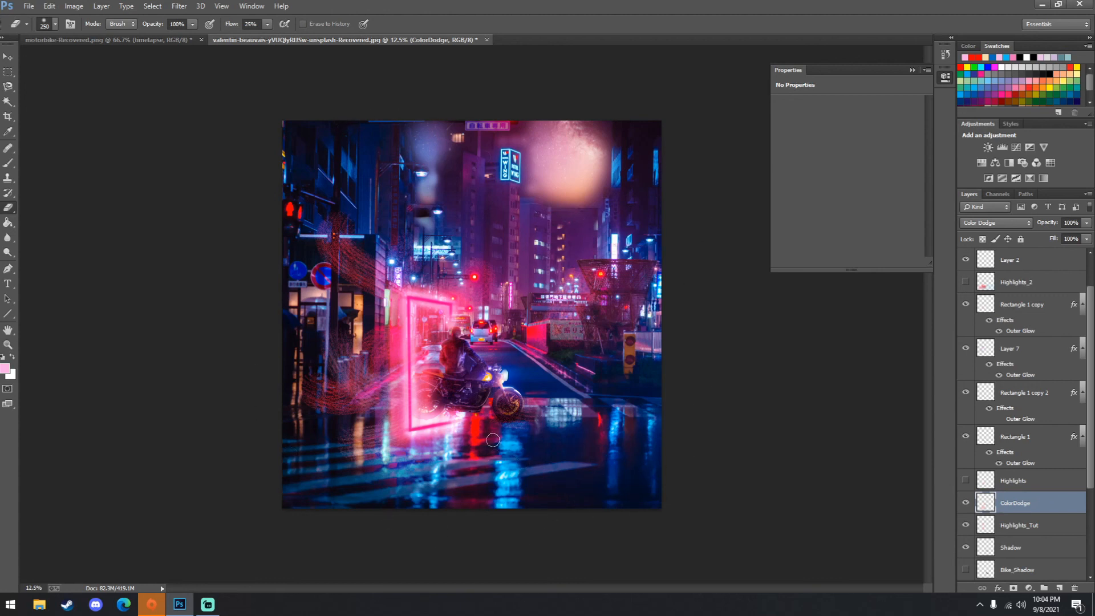
key("ctrl+plus")
key("ctrl+plus")
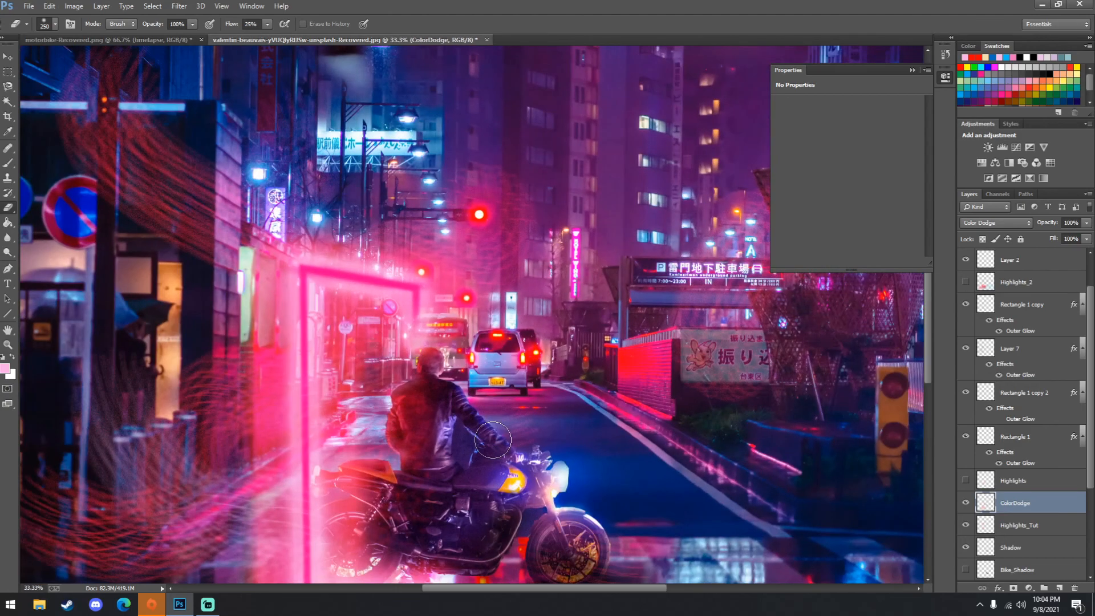
scroll(645, 489, "down", 3)
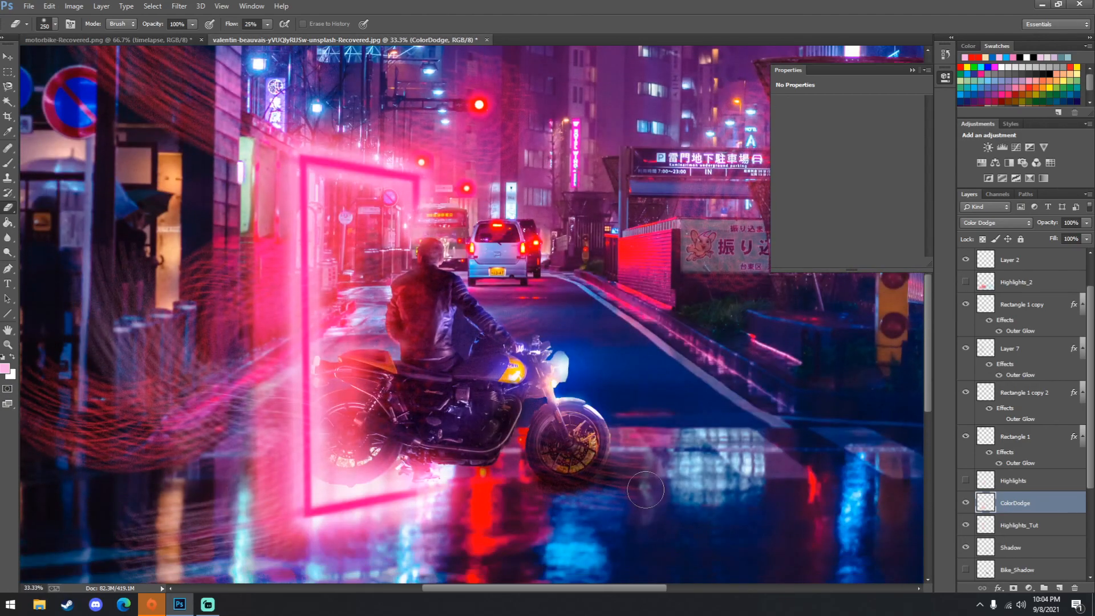